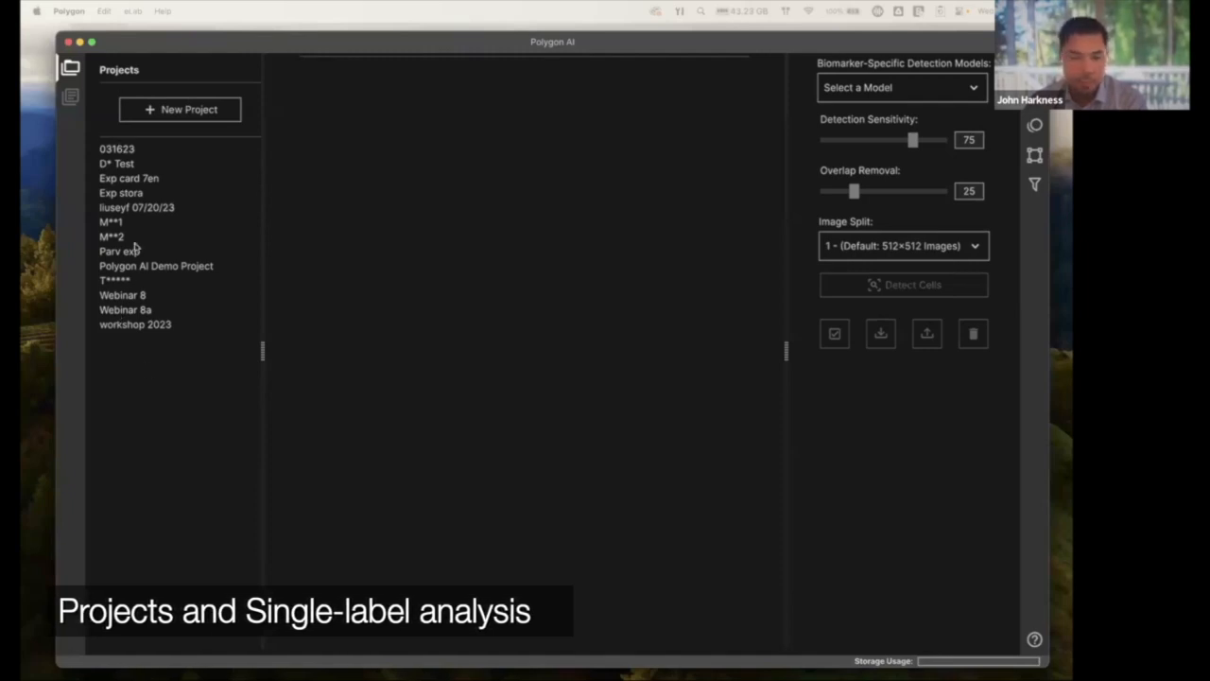
Step: Open the Webinar 8a project and display its first PNN10_1F_594PV_488WFA.lif_3.7_OF_H_2.tif image
left_click(126, 311)
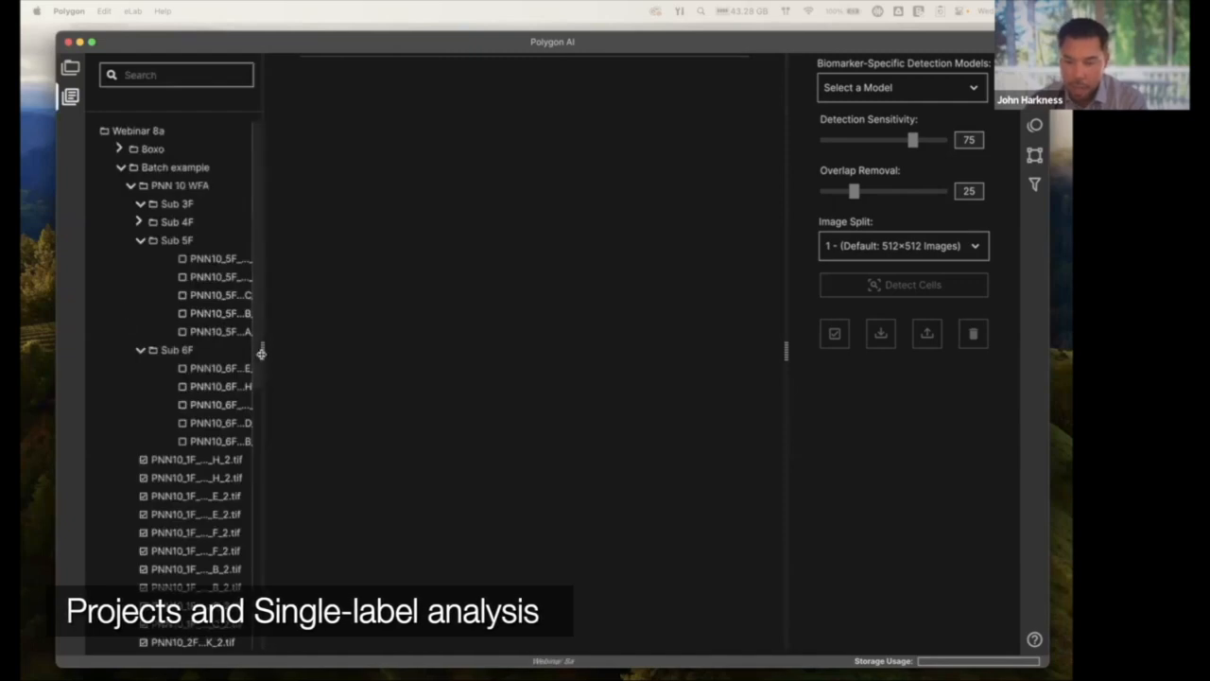
left_click_drag(262, 348, 352, 352)
scroll(253, 424, "down", 3)
scroll(257, 424, "down", 6)
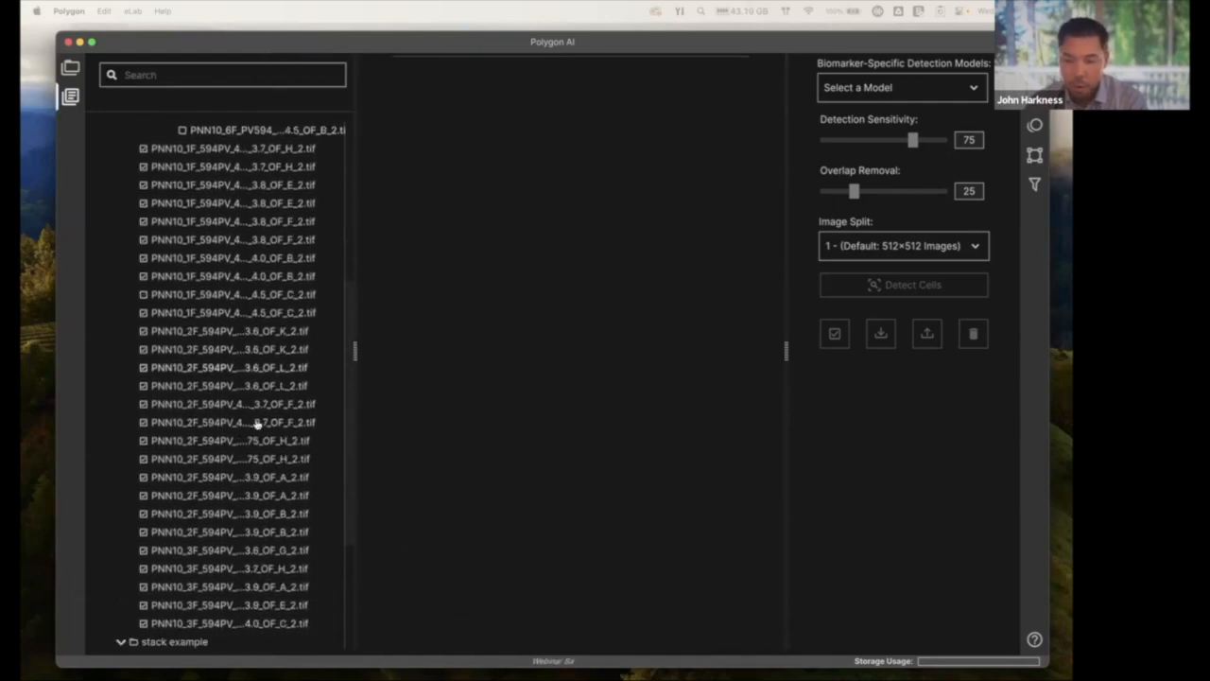
scroll(280, 311, "up", 1)
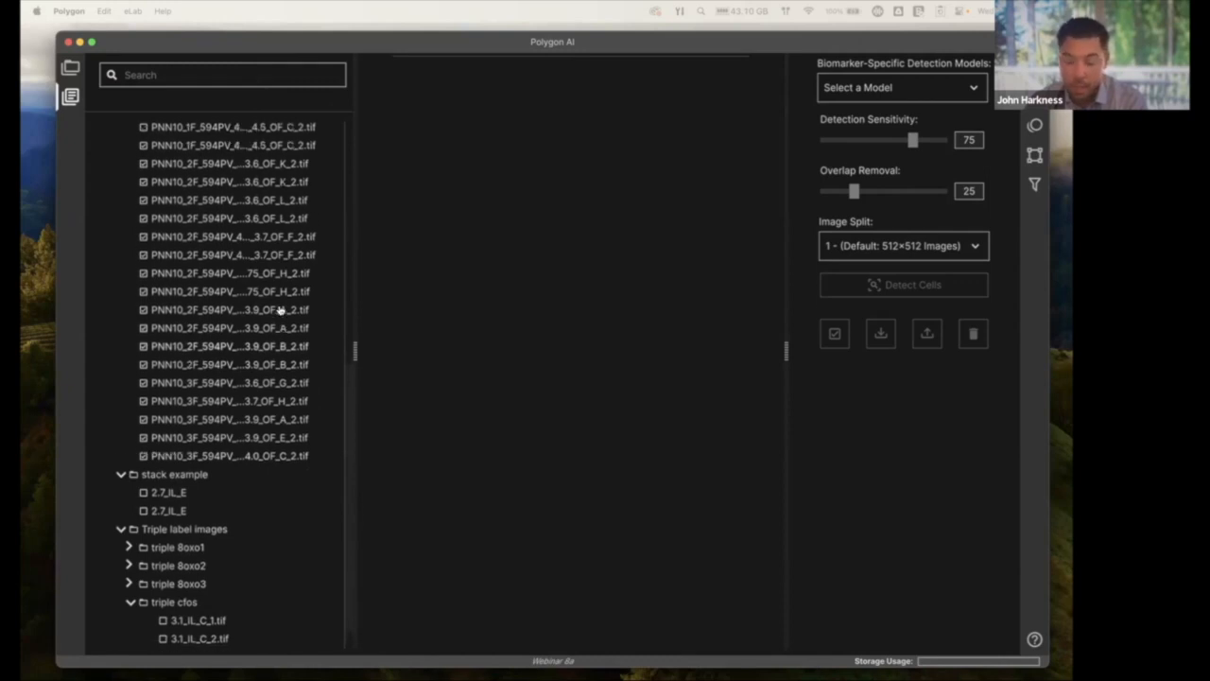
scroll(233, 359, "up", 8)
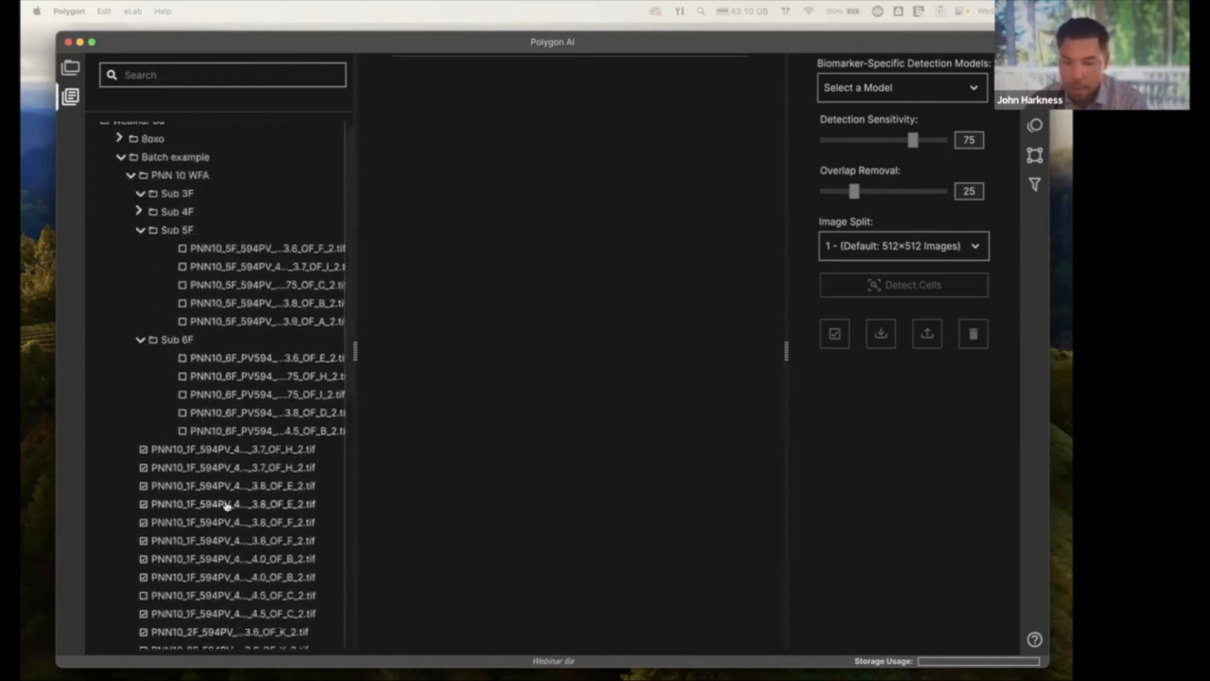
left_click(186, 450)
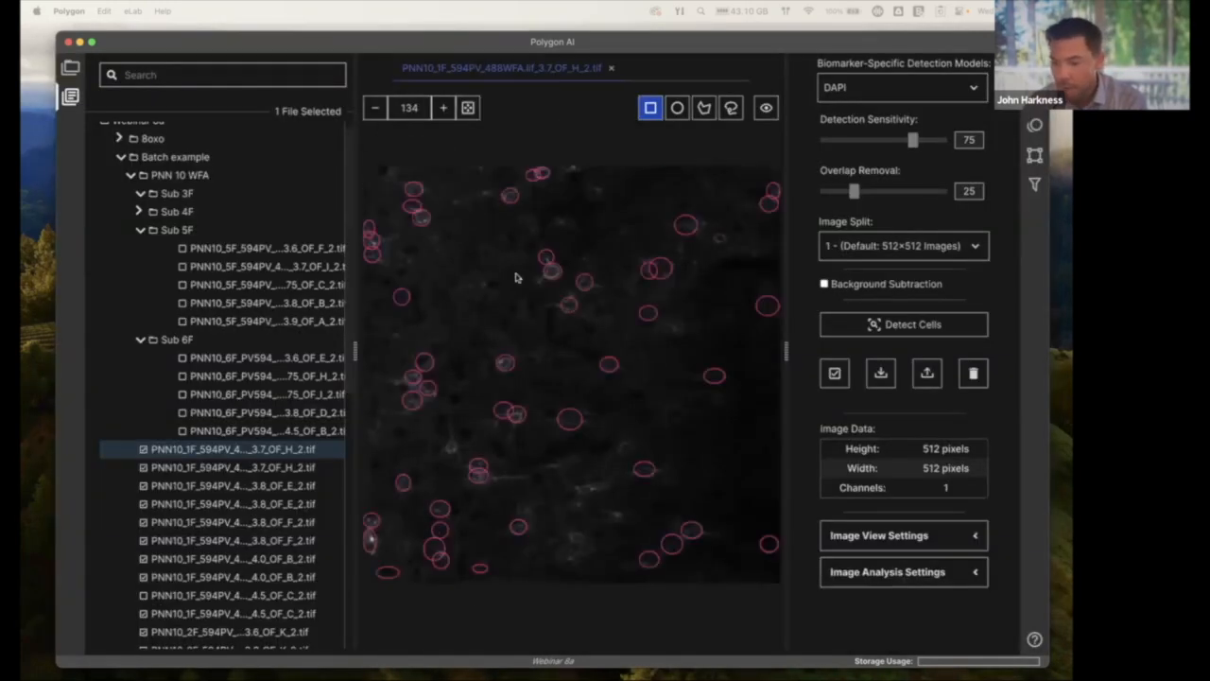
Step: Hide the existing ROIs, then enlarge the image area and fit the image to it
left_click(766, 112)
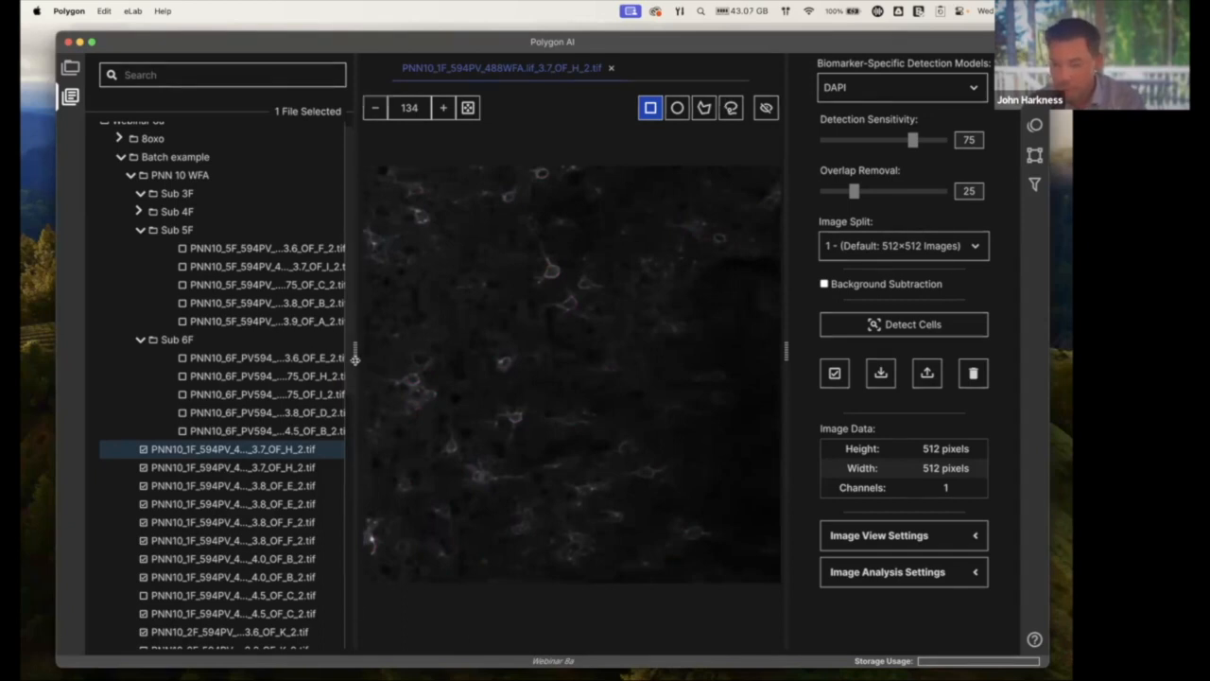
left_click_drag(350, 354, 317, 352)
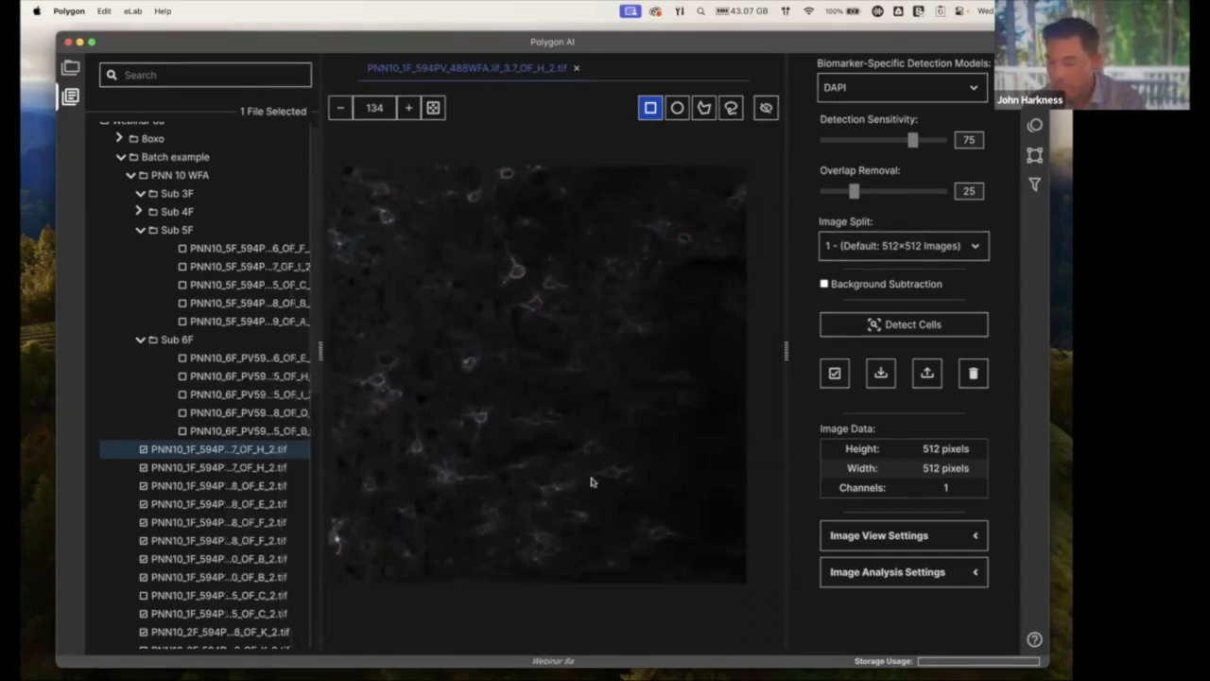
left_click(434, 109)
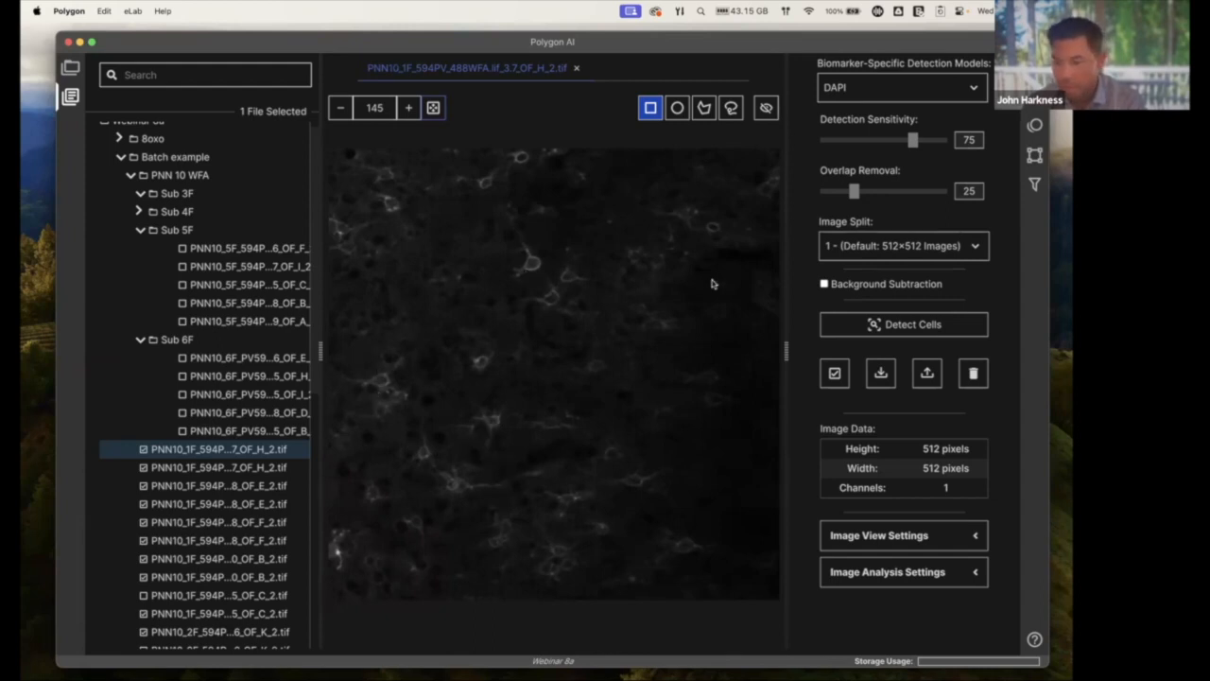
left_click_drag(787, 354, 810, 352)
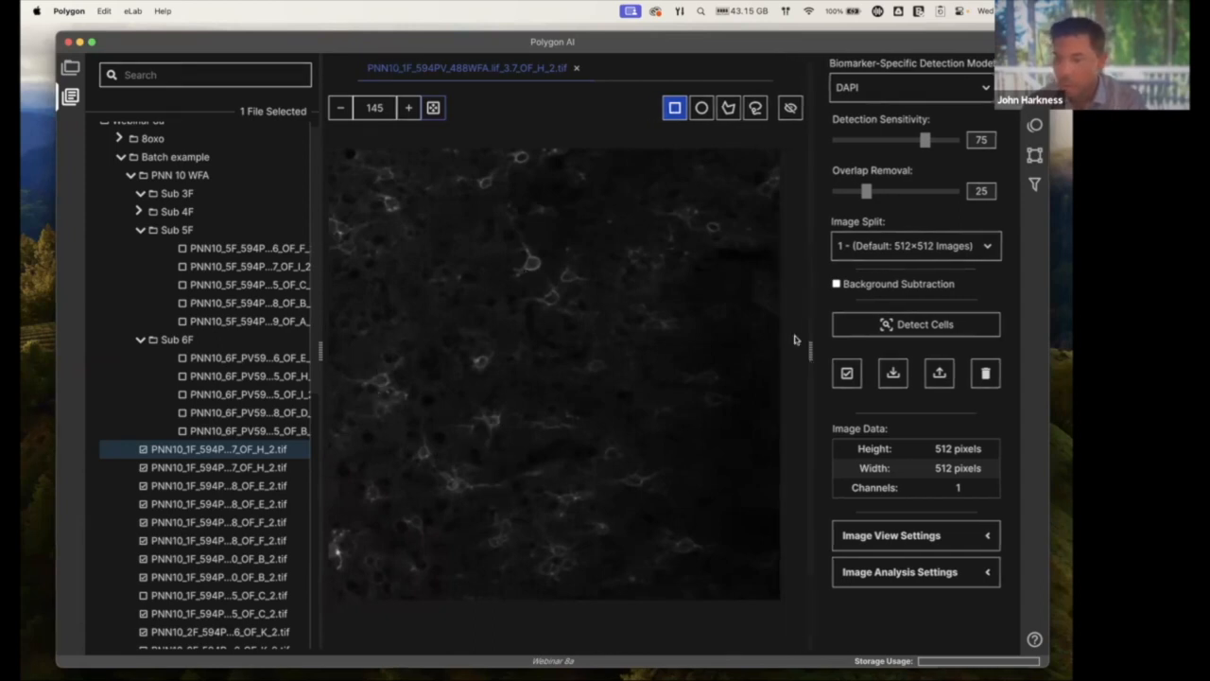
Step: Detect cells again with the WFA model, overwriting the image's current ROI set
left_click(920, 91)
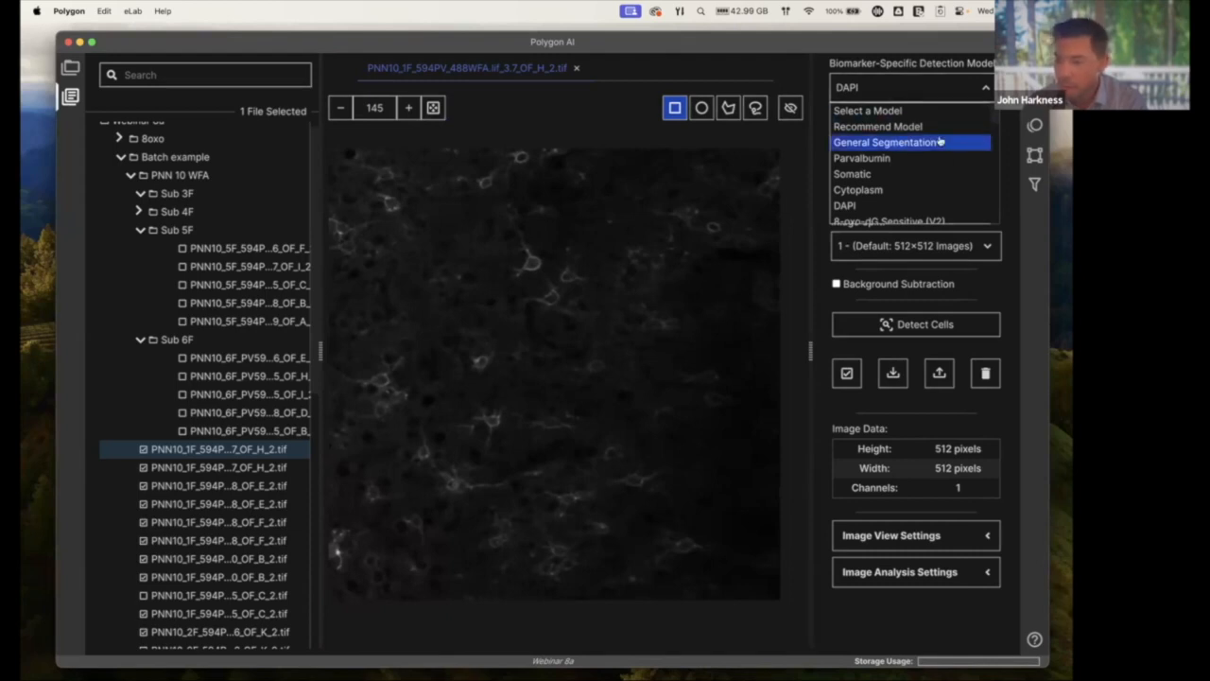
scroll(939, 141, "down", 3)
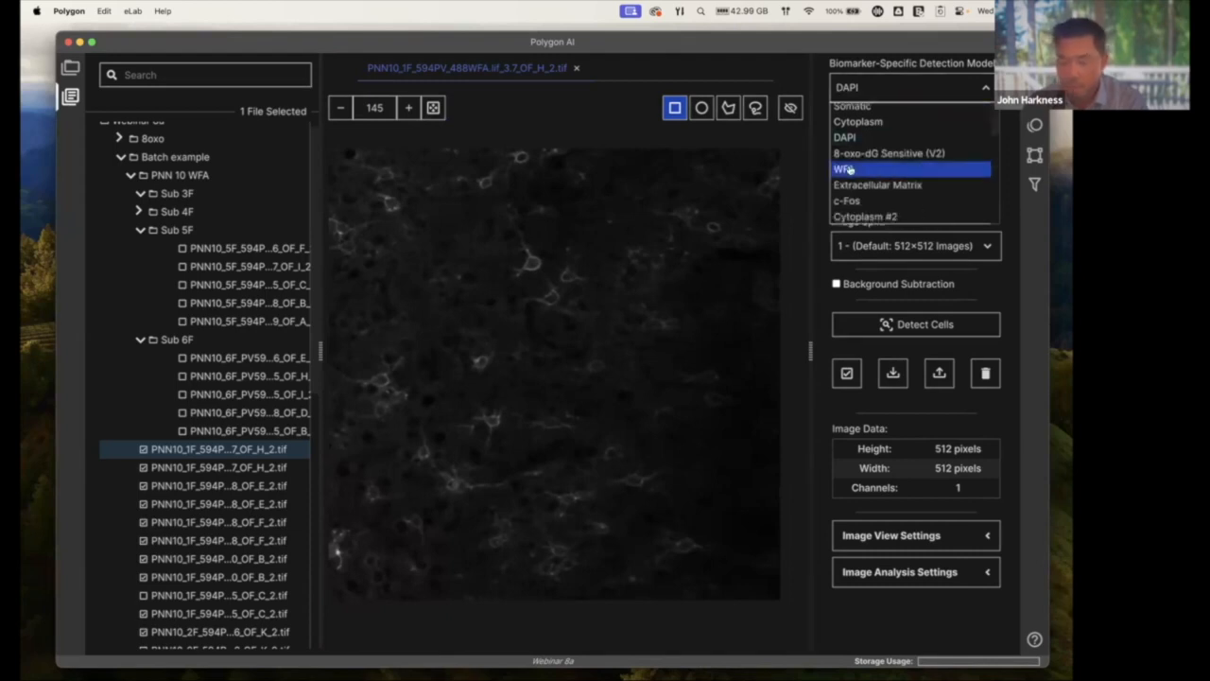
left_click(845, 169)
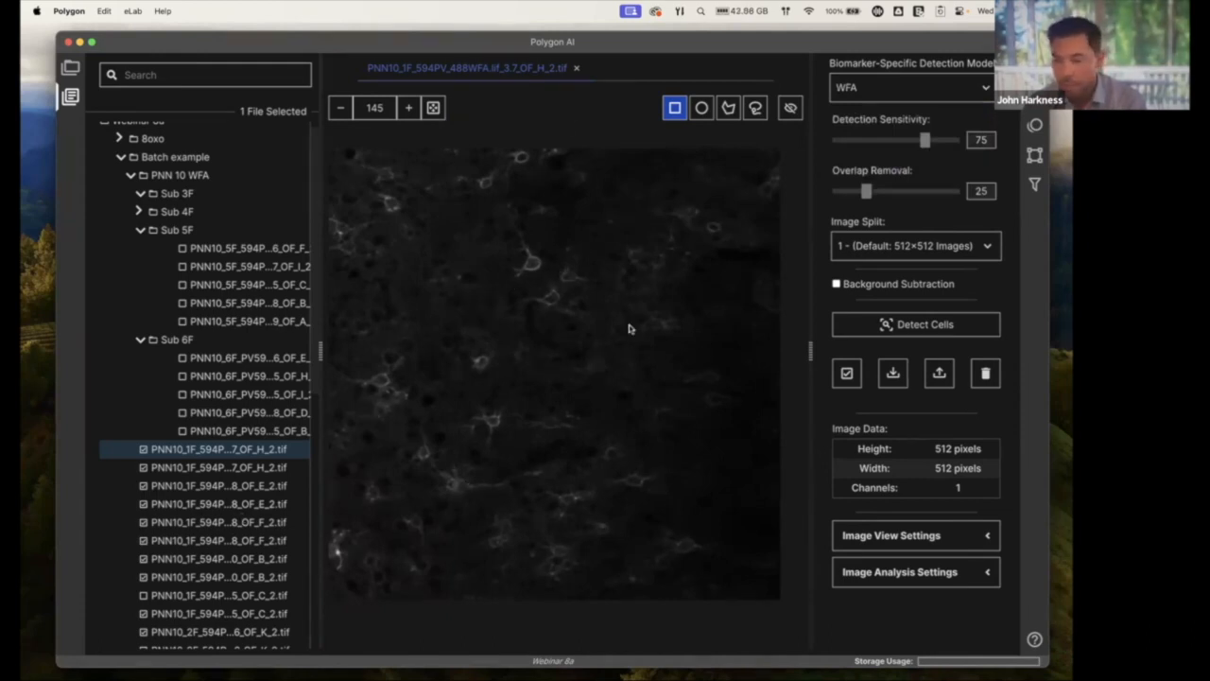
mouse_move(923, 137)
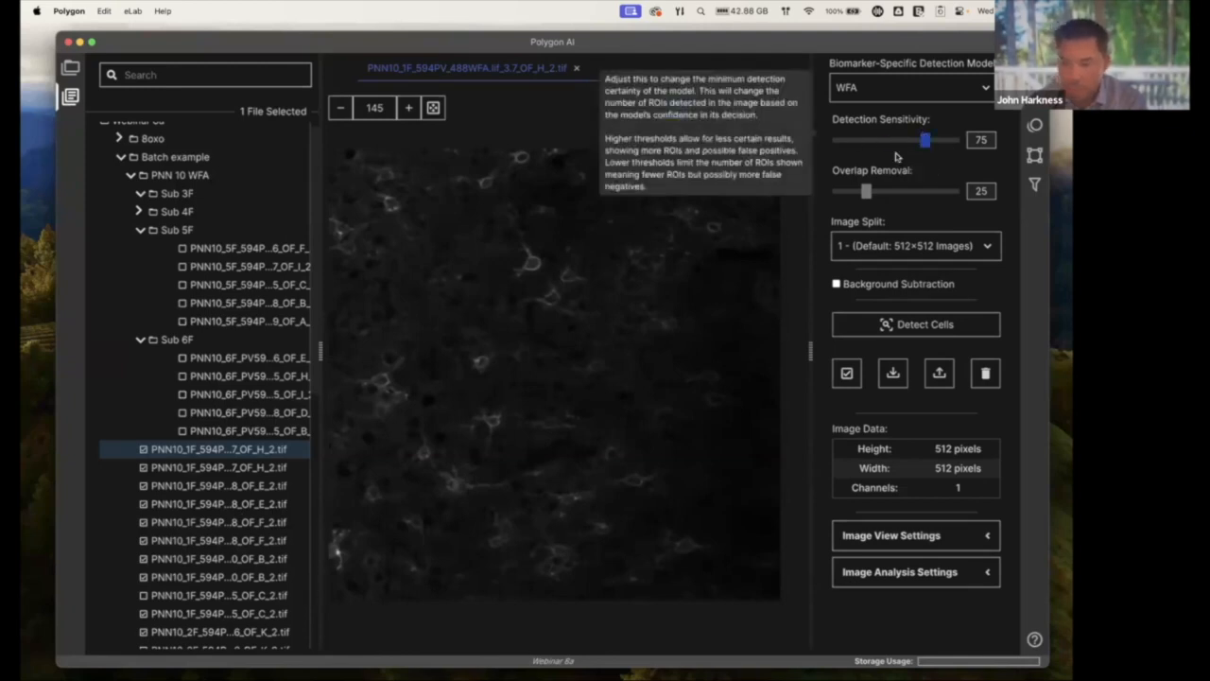
mouse_move(878, 194)
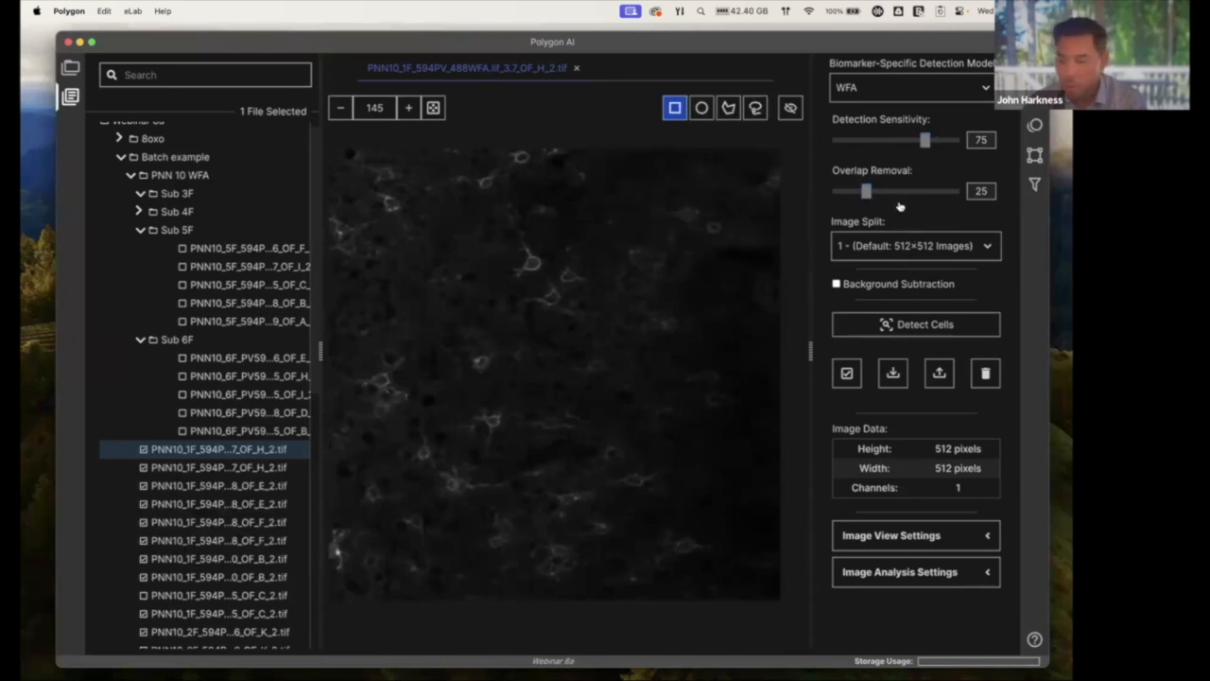
mouse_move(911, 263)
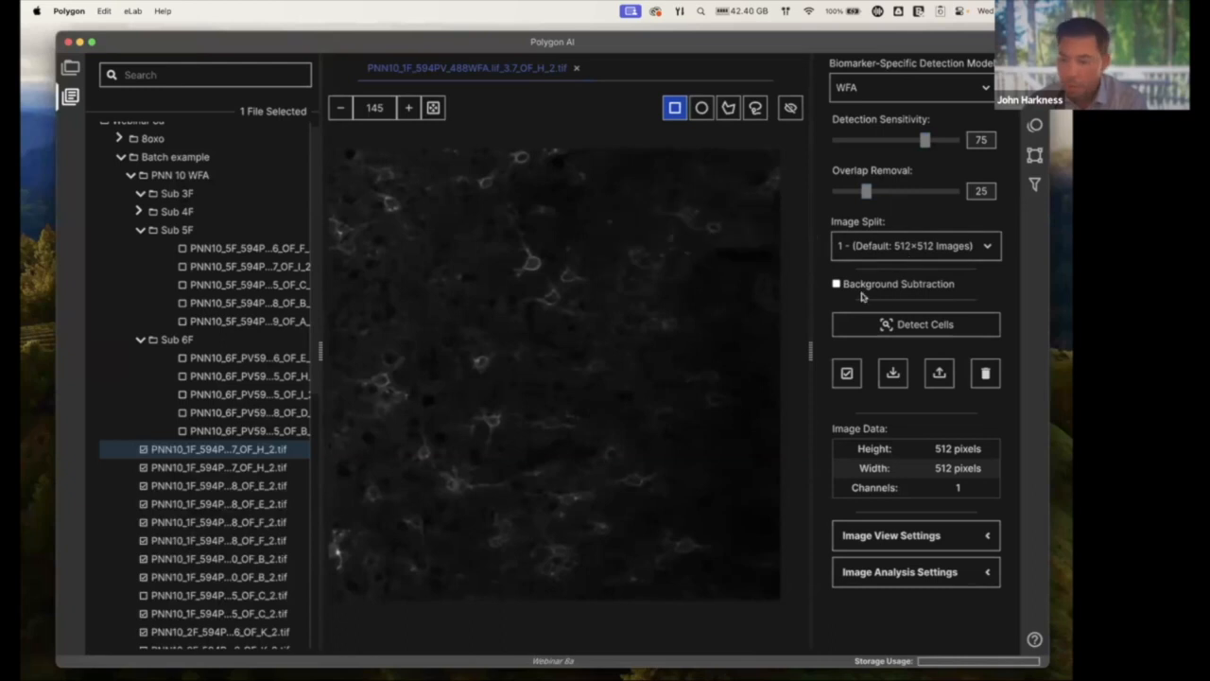
left_click(892, 327)
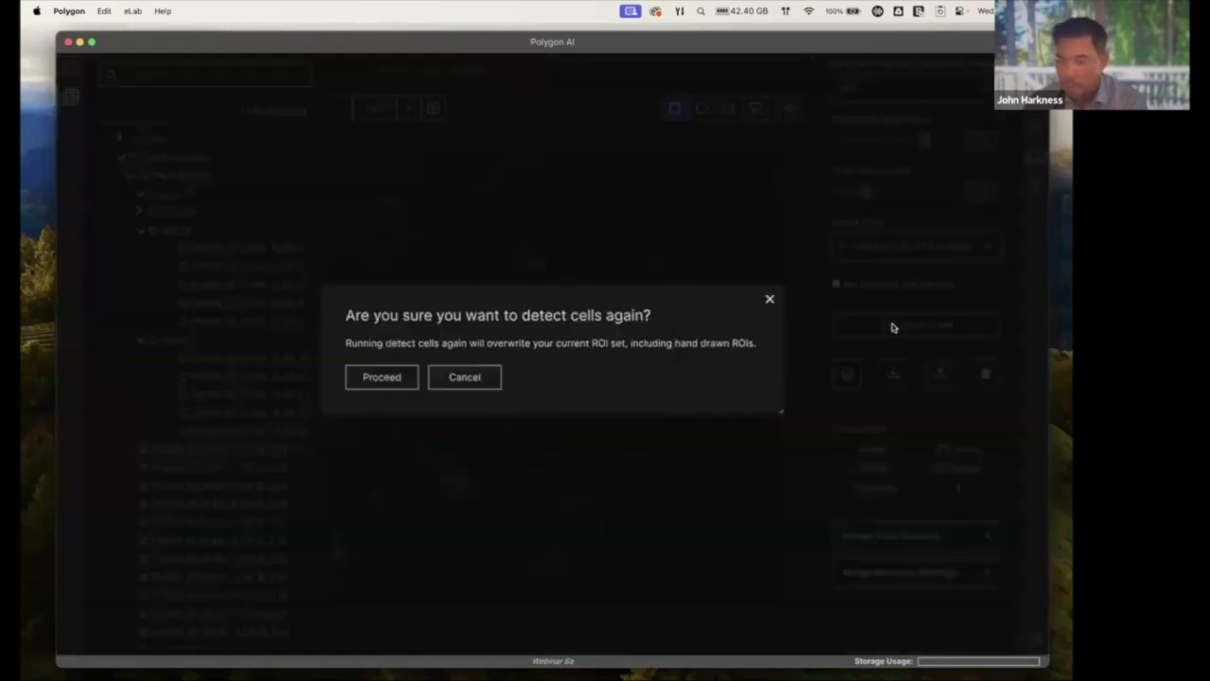
left_click(384, 380)
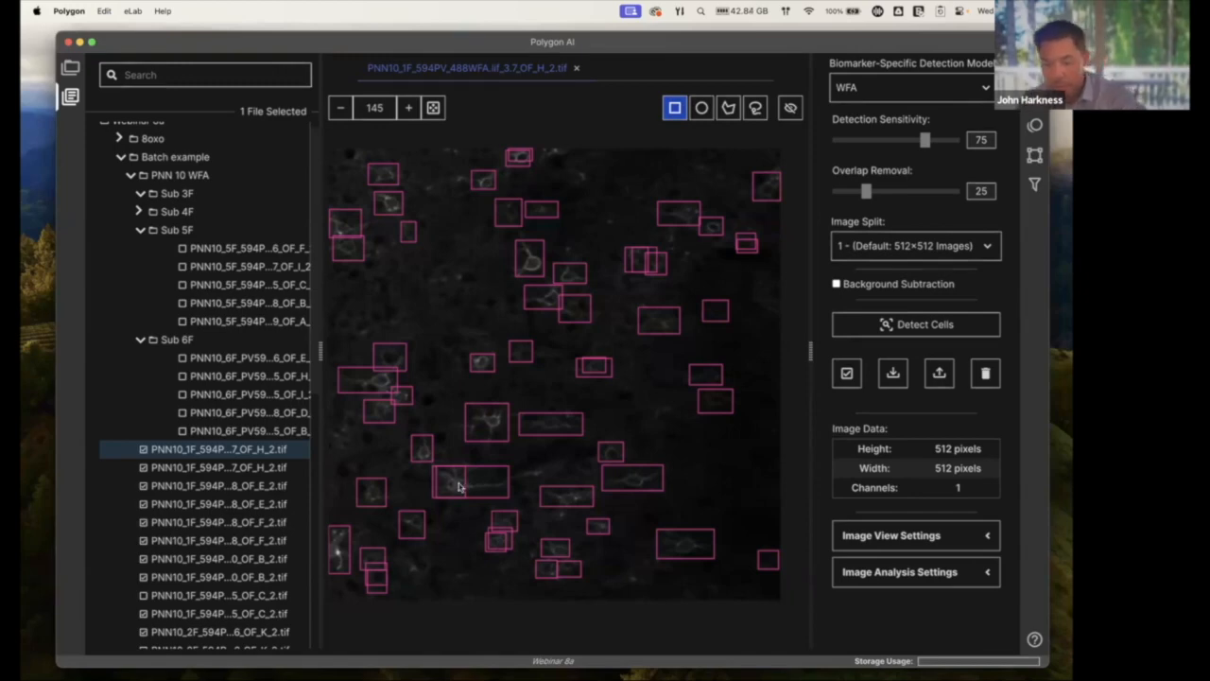
Step: Delete the two nearly coincident ROIs around the cell in the lower middle of the image and draw one rectangular ROI in their place
scroll(459, 487, "up", 10)
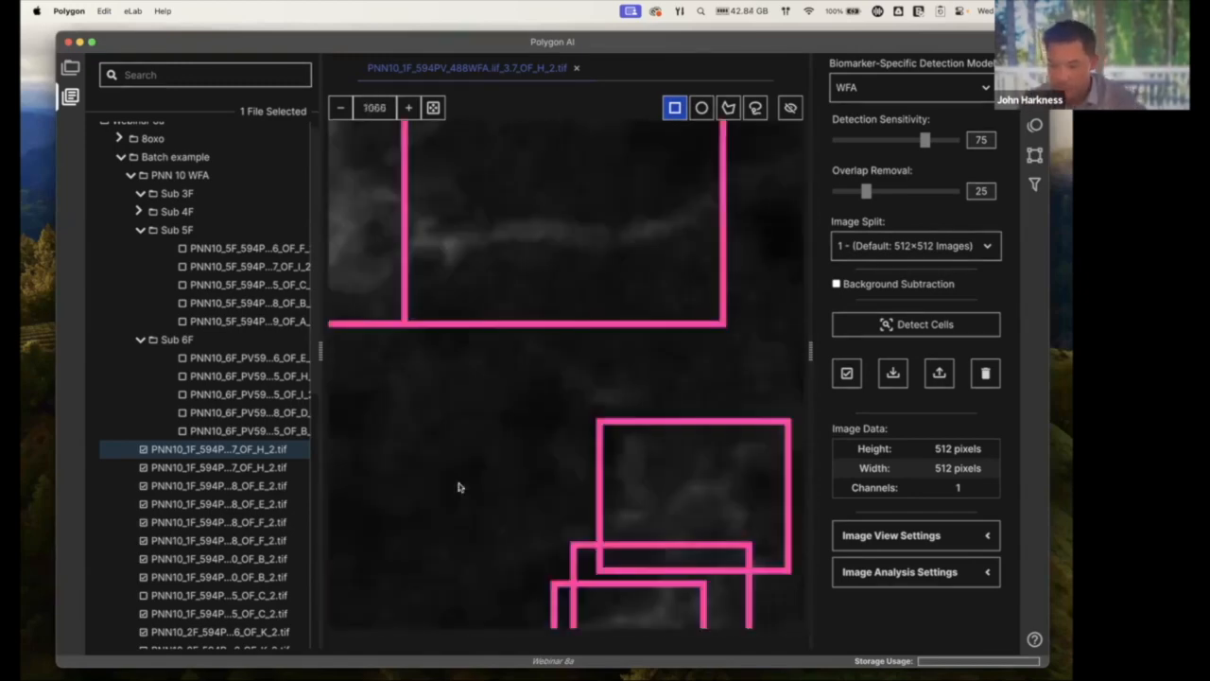
scroll(459, 487, "down", 5)
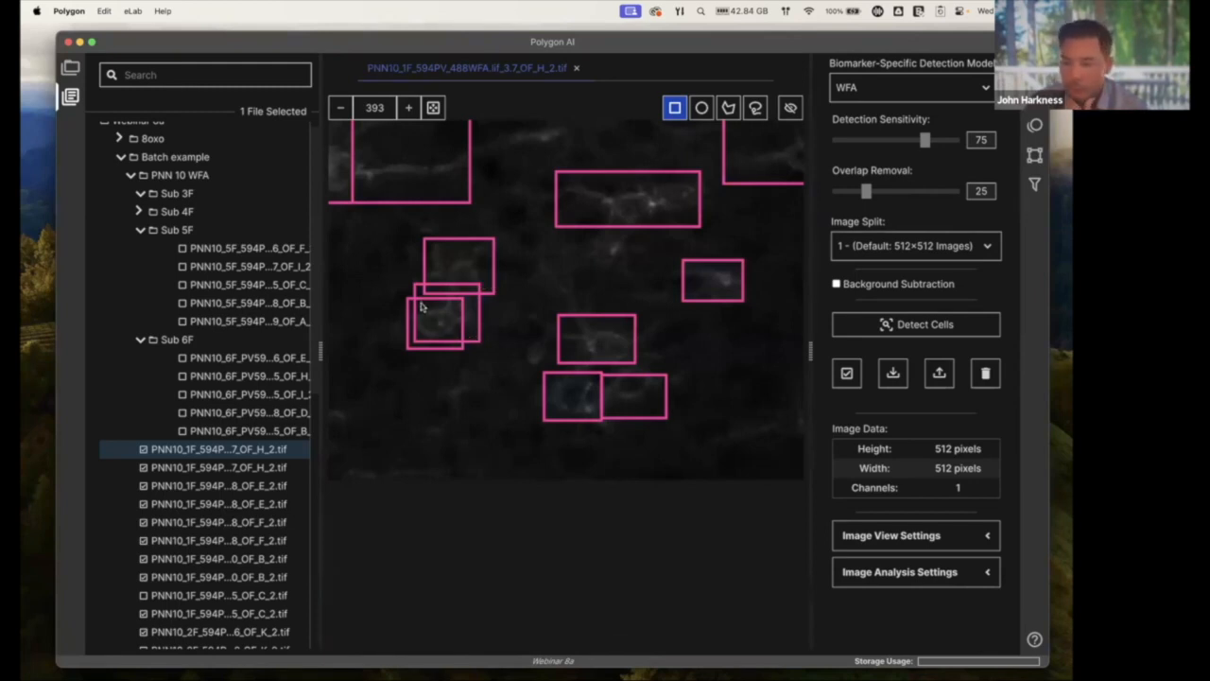
left_click(428, 348)
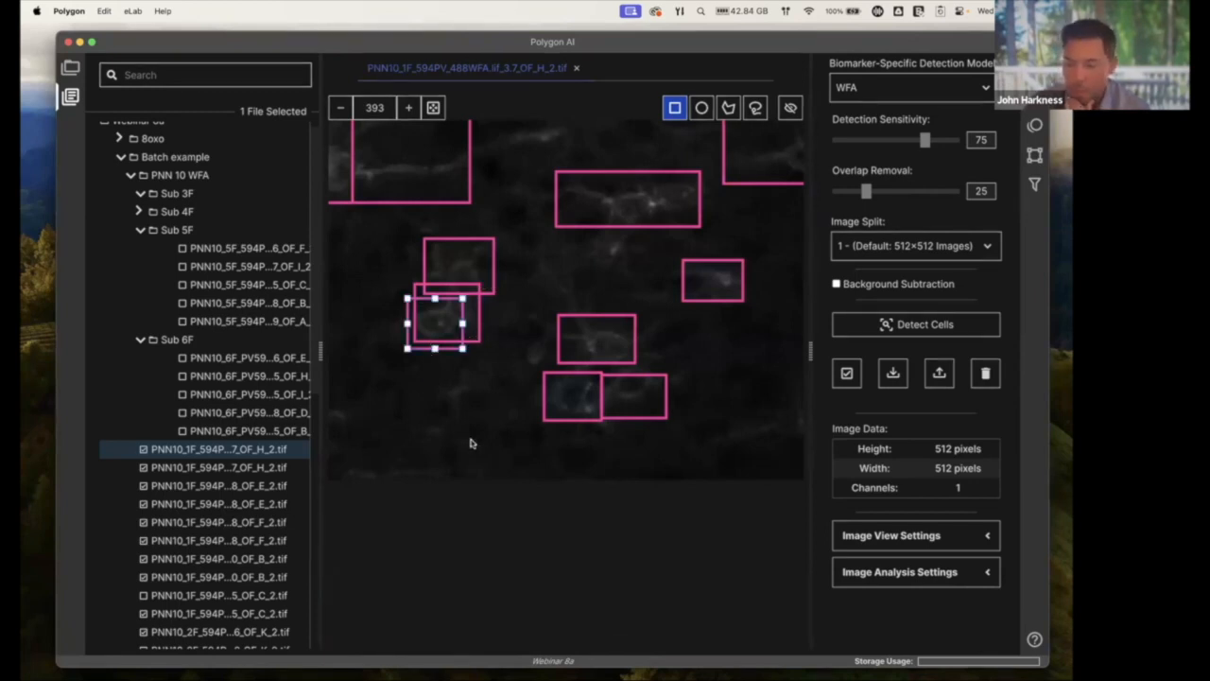
key("BackSpace")
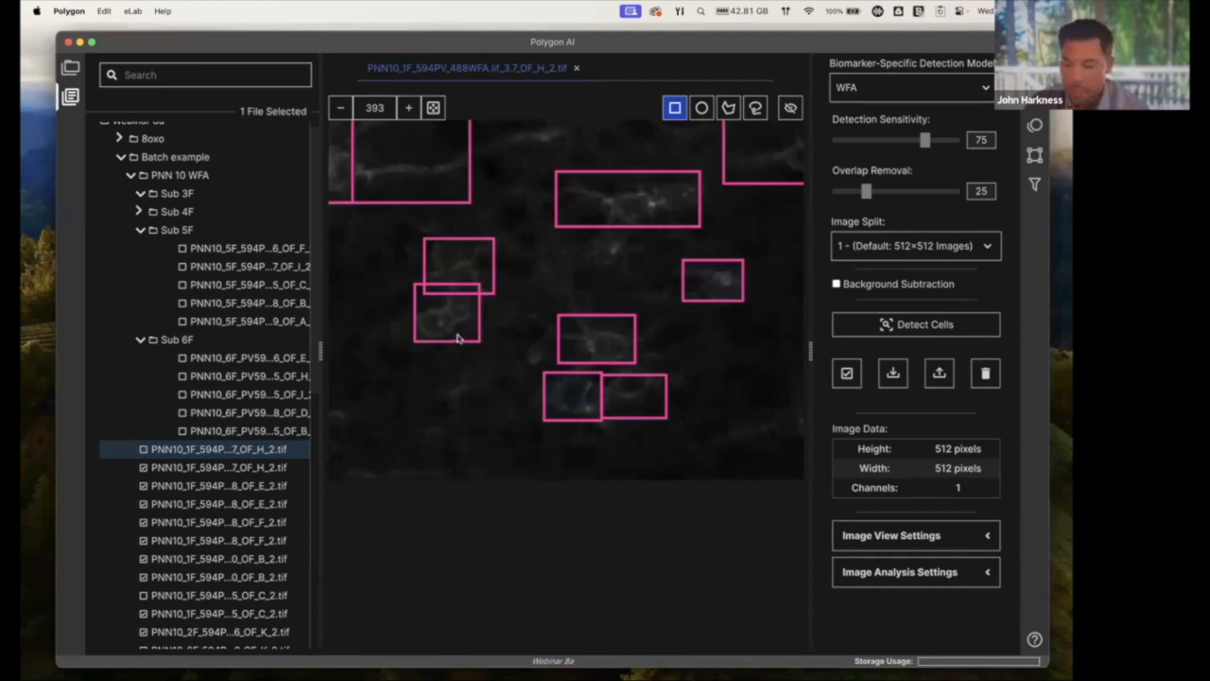
left_click(457, 339)
key("BackSpace")
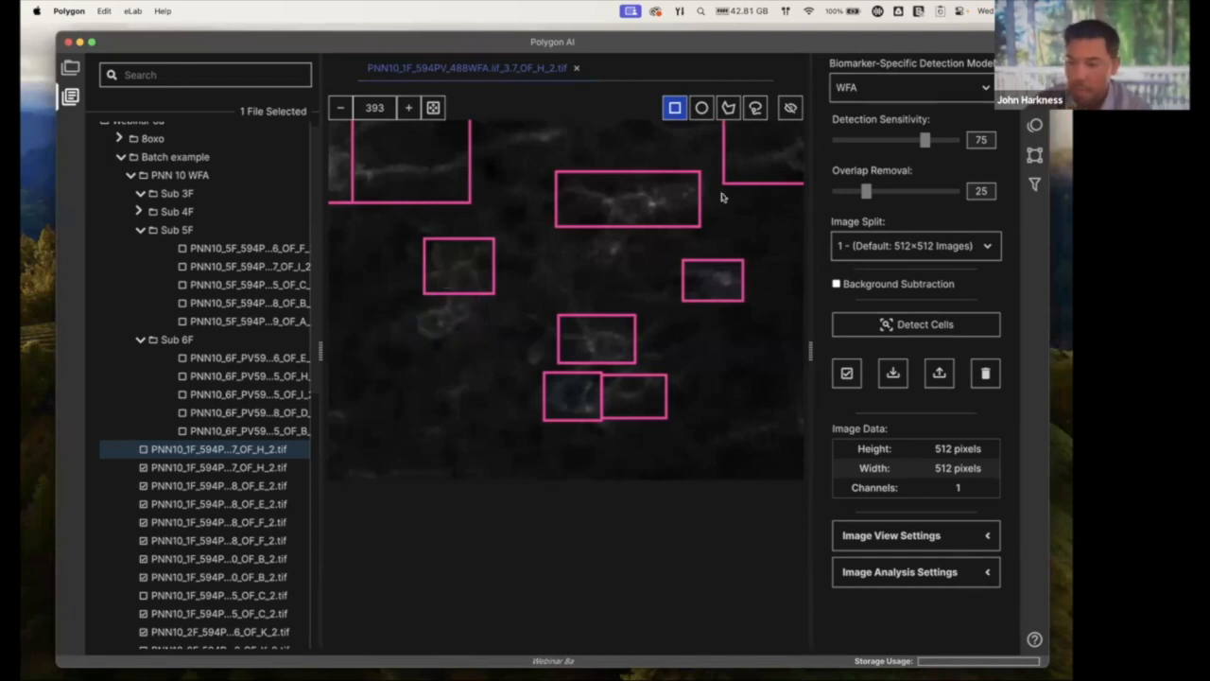
left_click_drag(403, 280, 478, 339)
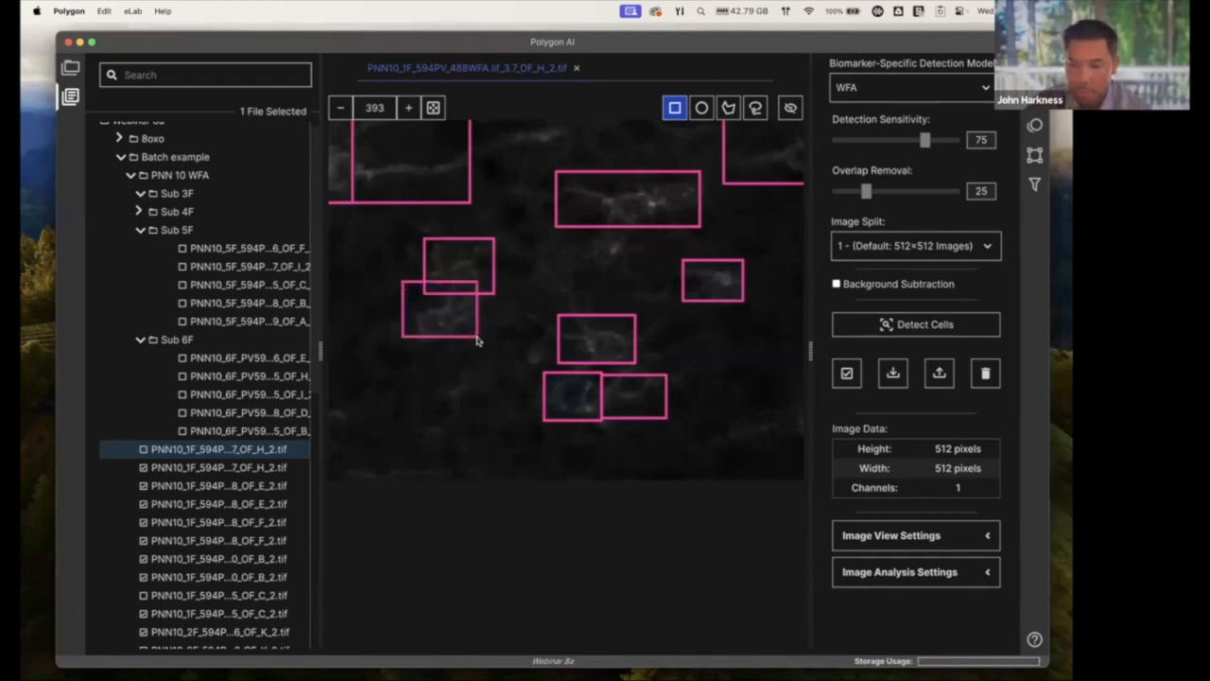
Step: Draw a trial elliptical ROI just below the new rectangular ROI and delete it again
left_click(702, 108)
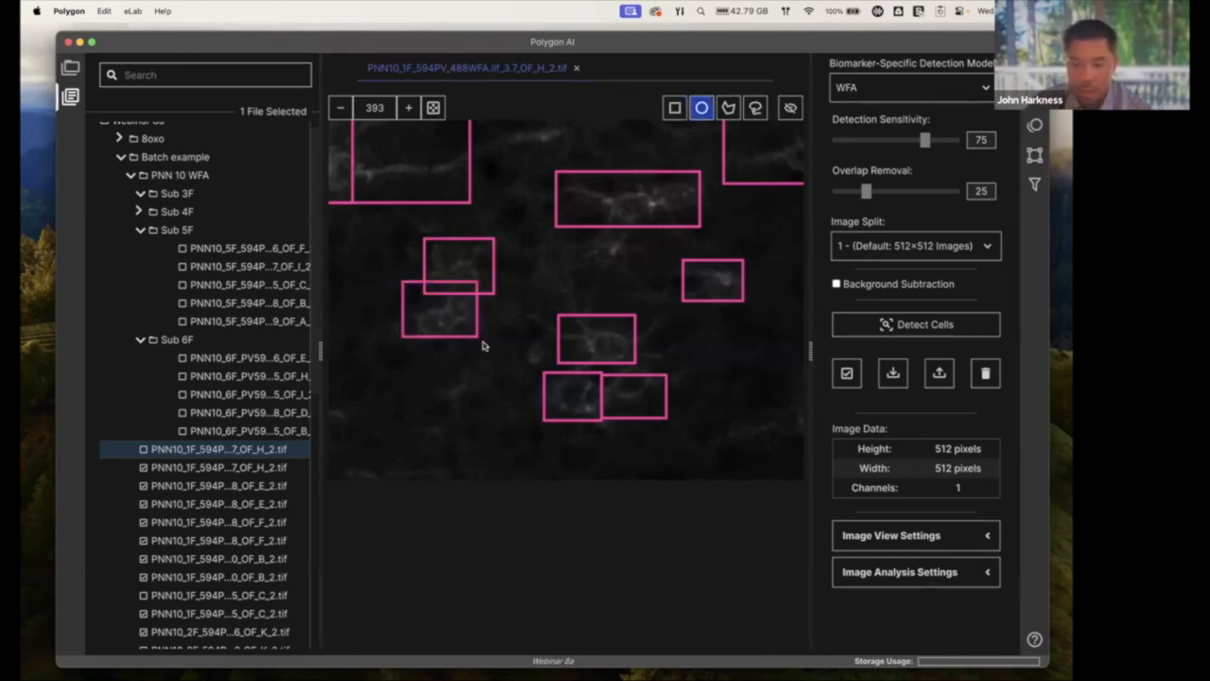
left_click_drag(387, 350, 453, 423)
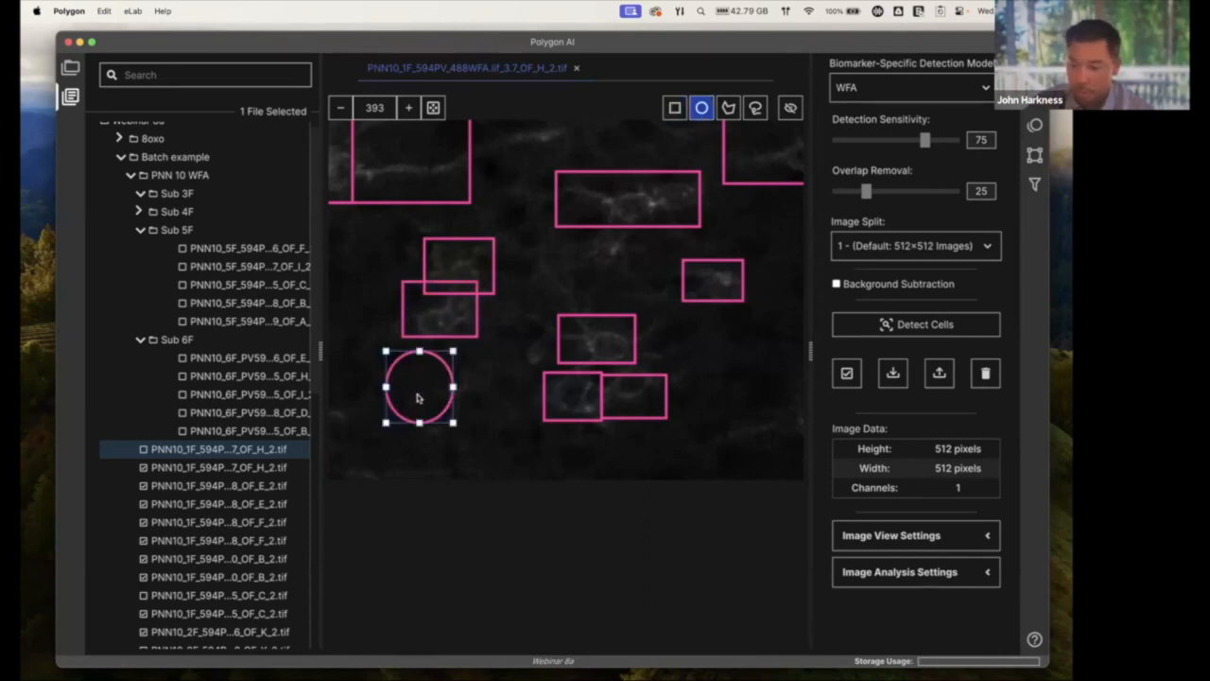
key("BackSpace")
Step: Try the lasso tool and draw a roughly circular freehand polygon ROI below the new rectangular ROI
left_click(755, 108)
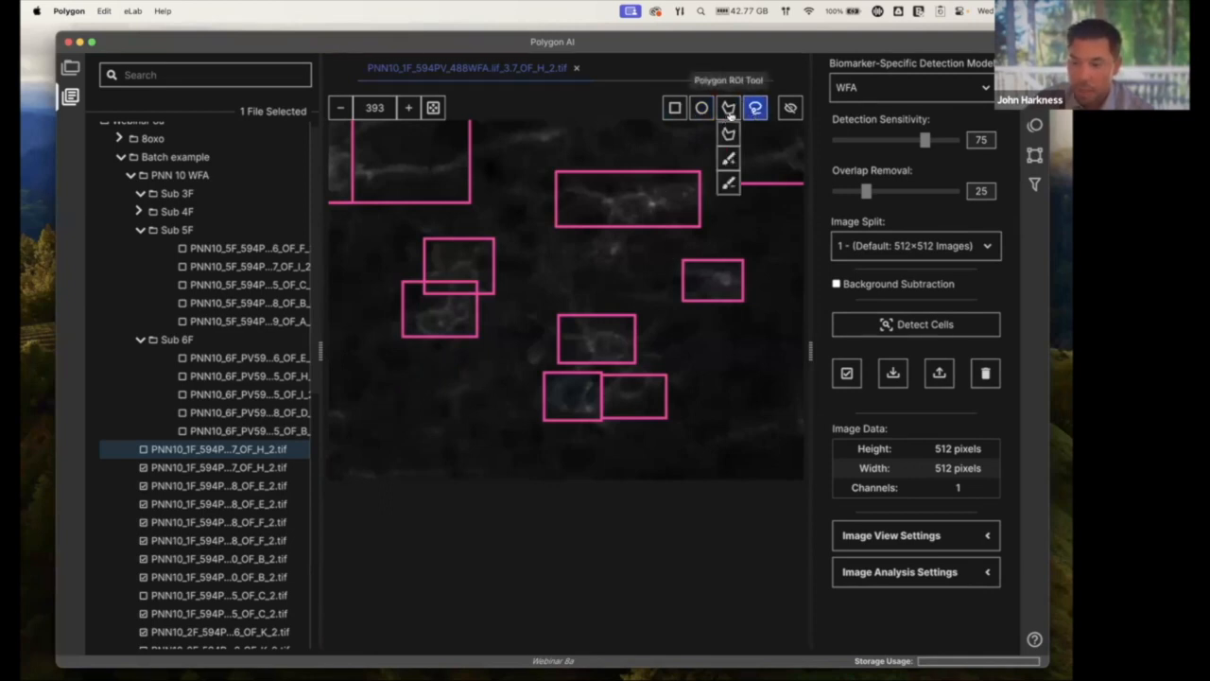
left_click_drag(527, 348, 485, 349)
left_click(728, 108)
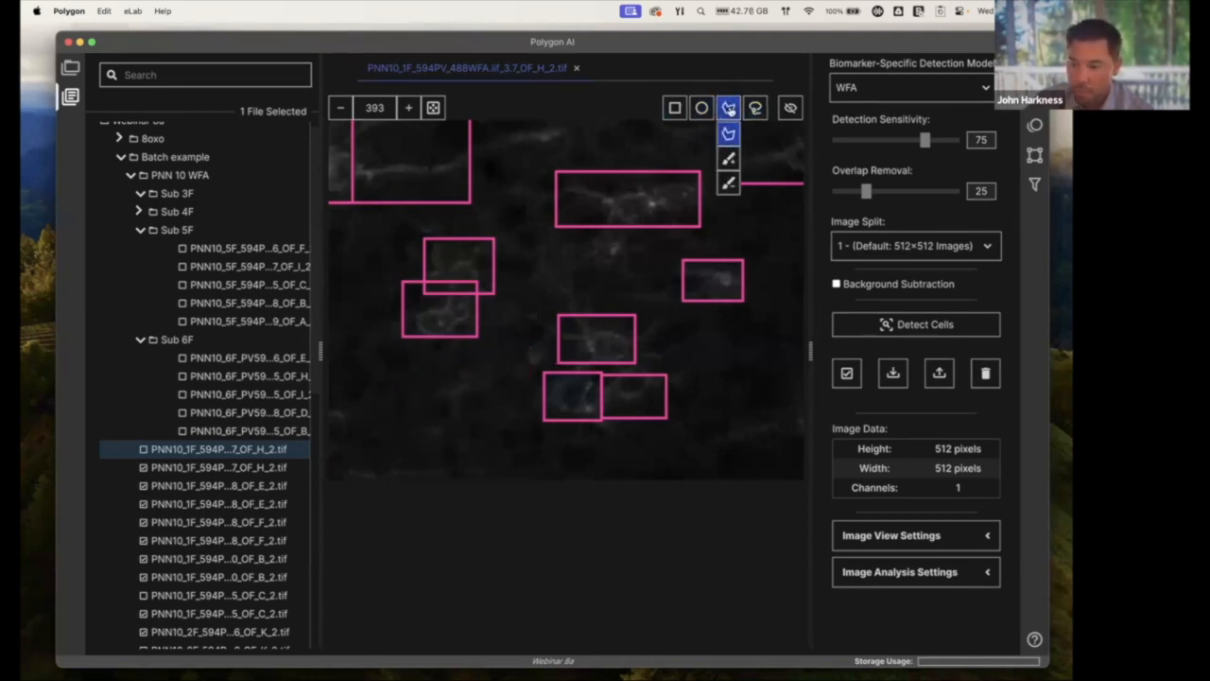
mouse_move(449, 432)
left_mouse_down()
mouse_move(441, 351)
mouse_move(473, 376)
left_mouse_up()
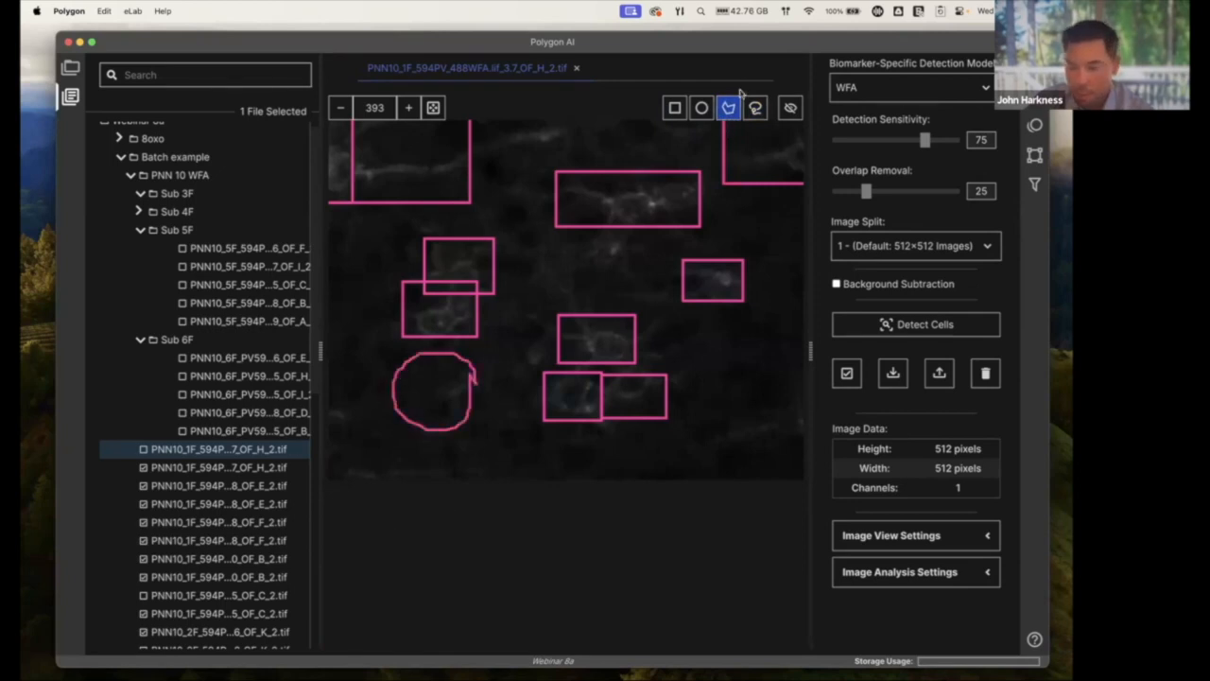
Step: Enlarge the freehand ROI with the additive brush and paint a small round ROI over the cell above it
left_click(728, 156)
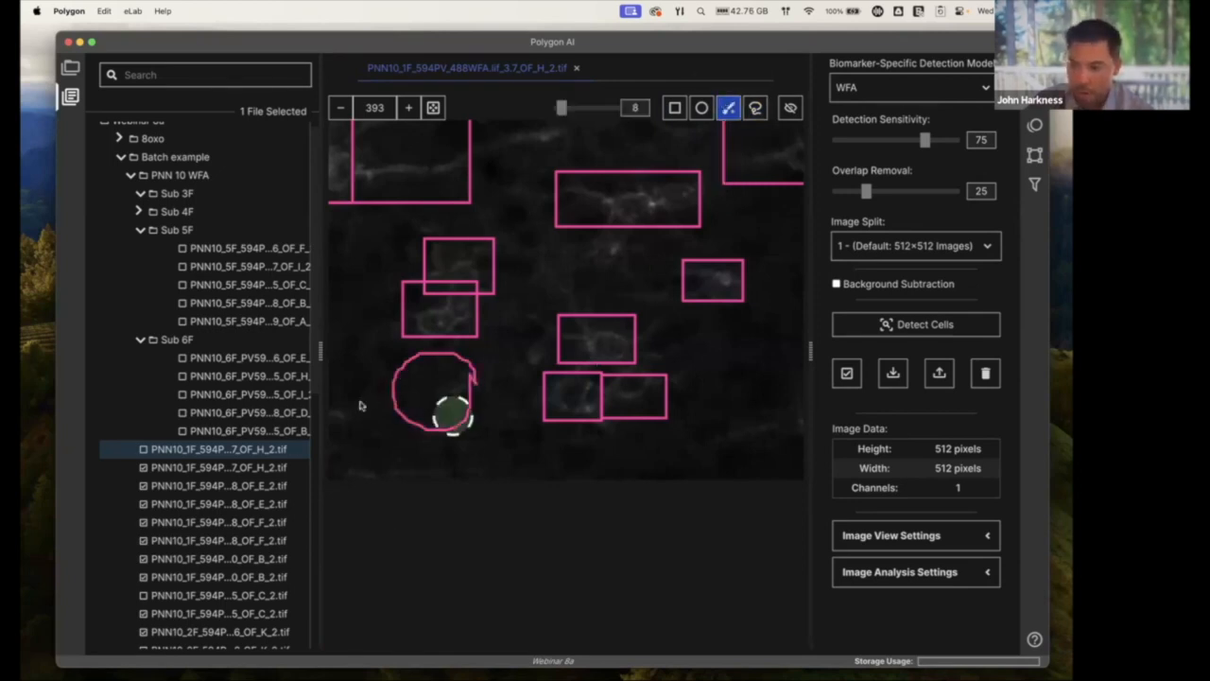
mouse_move(414, 378)
left_mouse_down()
mouse_move(454, 360)
mouse_move(451, 413)
mouse_move(406, 406)
mouse_move(419, 373)
mouse_move(473, 383)
left_mouse_up()
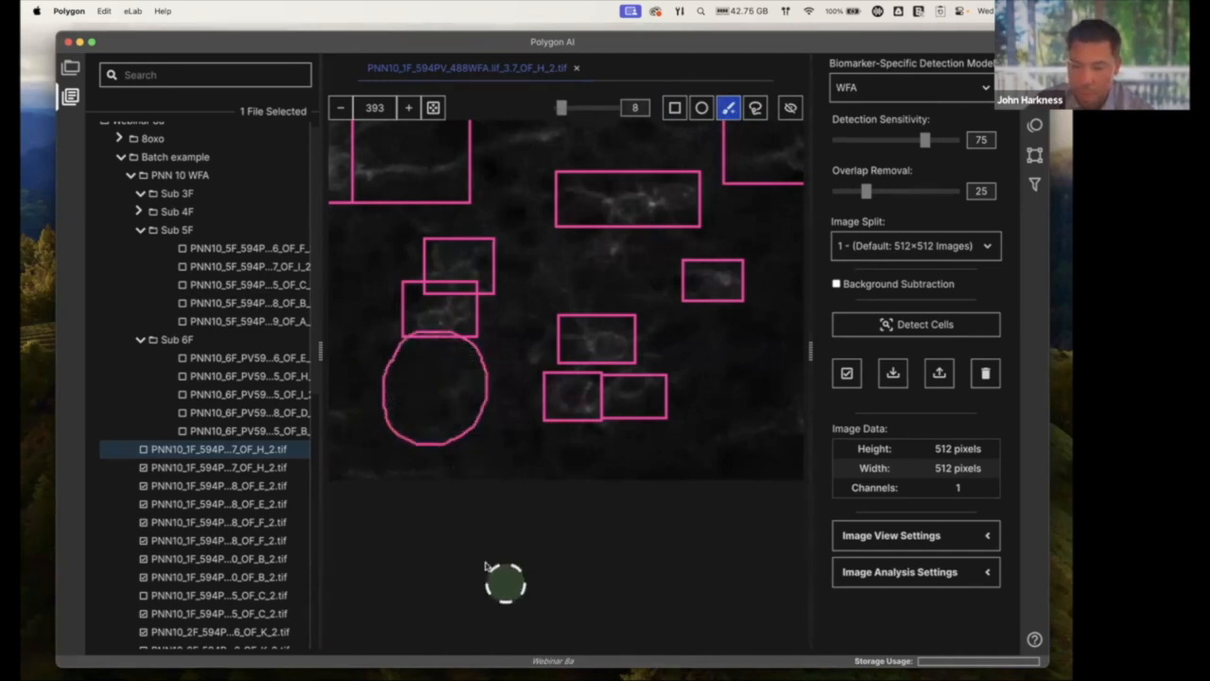
left_click_drag(438, 311, 417, 376)
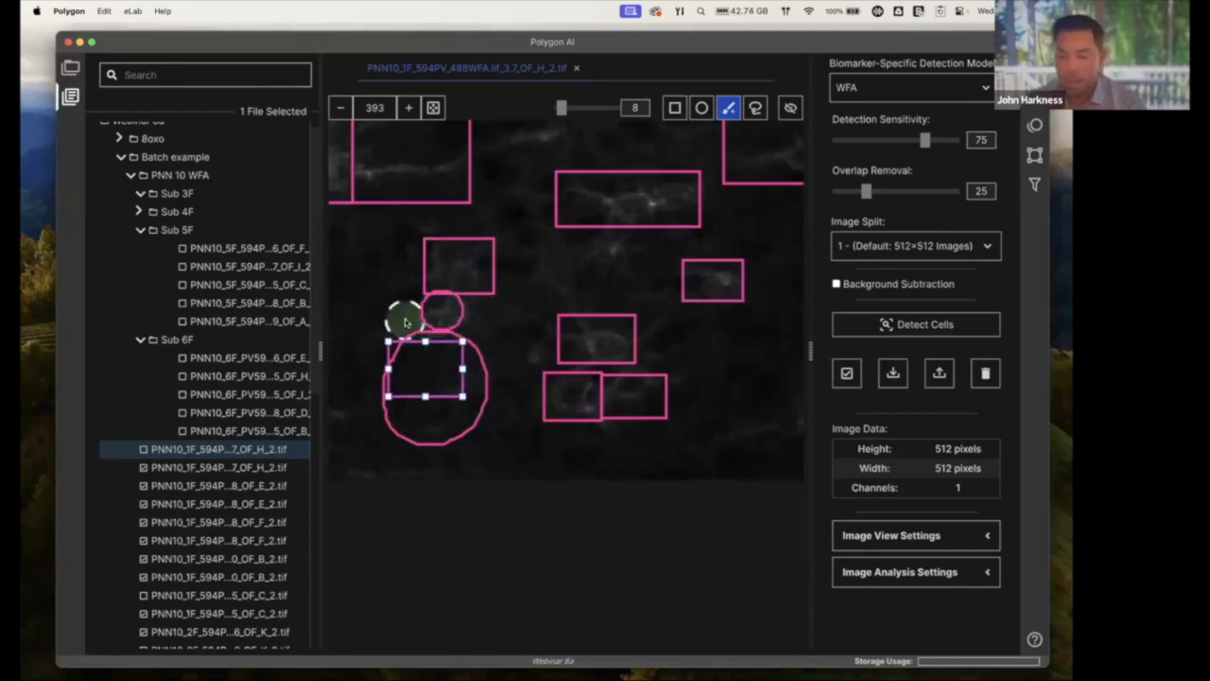
Step: Delete the enlarged freehand ROI and the small brush-painted ROI, keeping the rectangular one
left_click(677, 108)
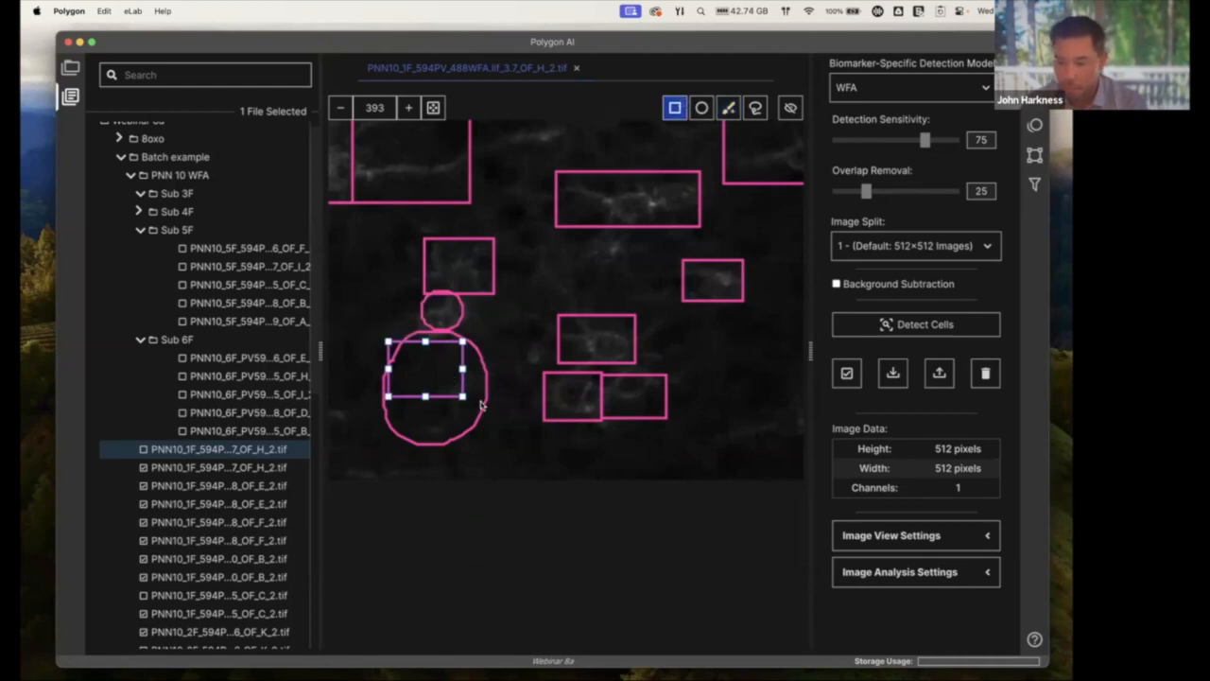
left_click(481, 405)
key("Delete")
key("Delete")
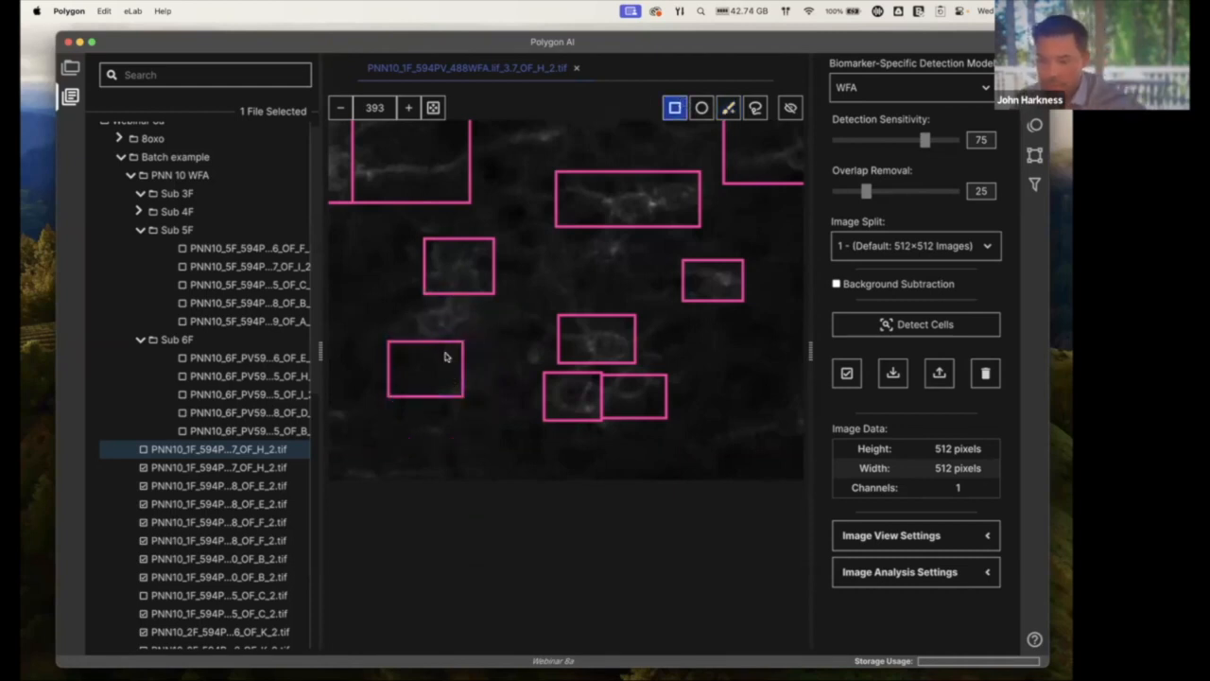
Step: Move the hand-drawn rectangular ROI back over its cell and fit the whole image in view
left_click_drag(445, 357, 458, 316)
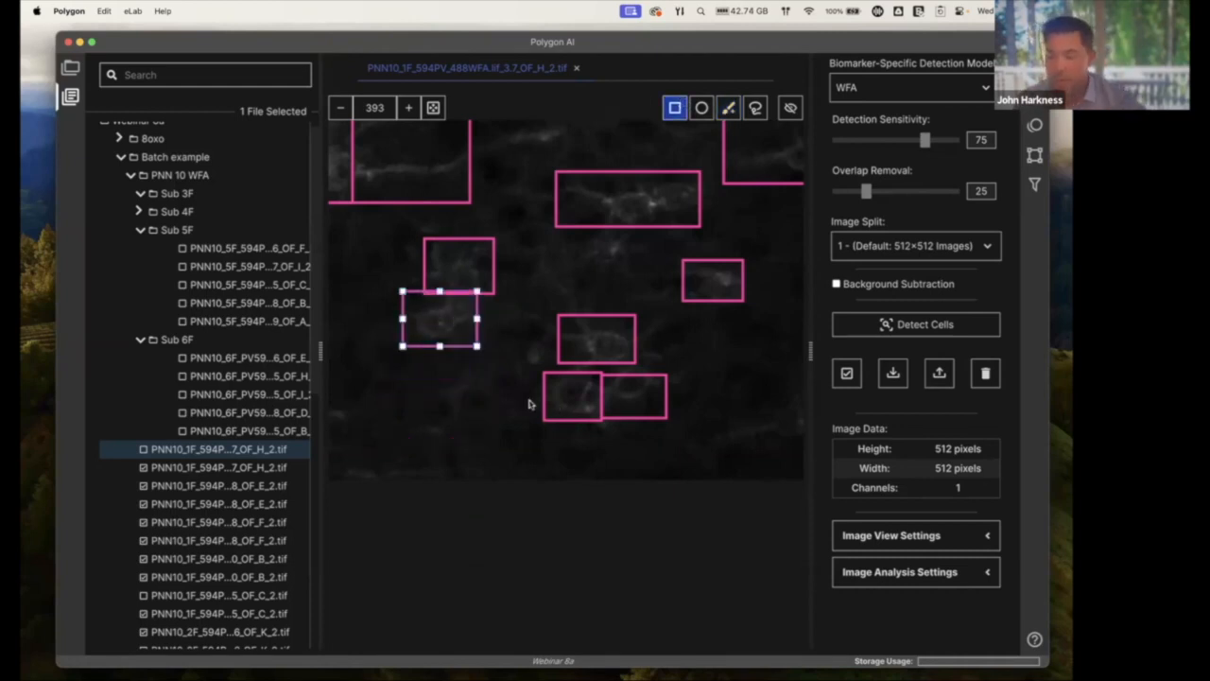
left_click(433, 108)
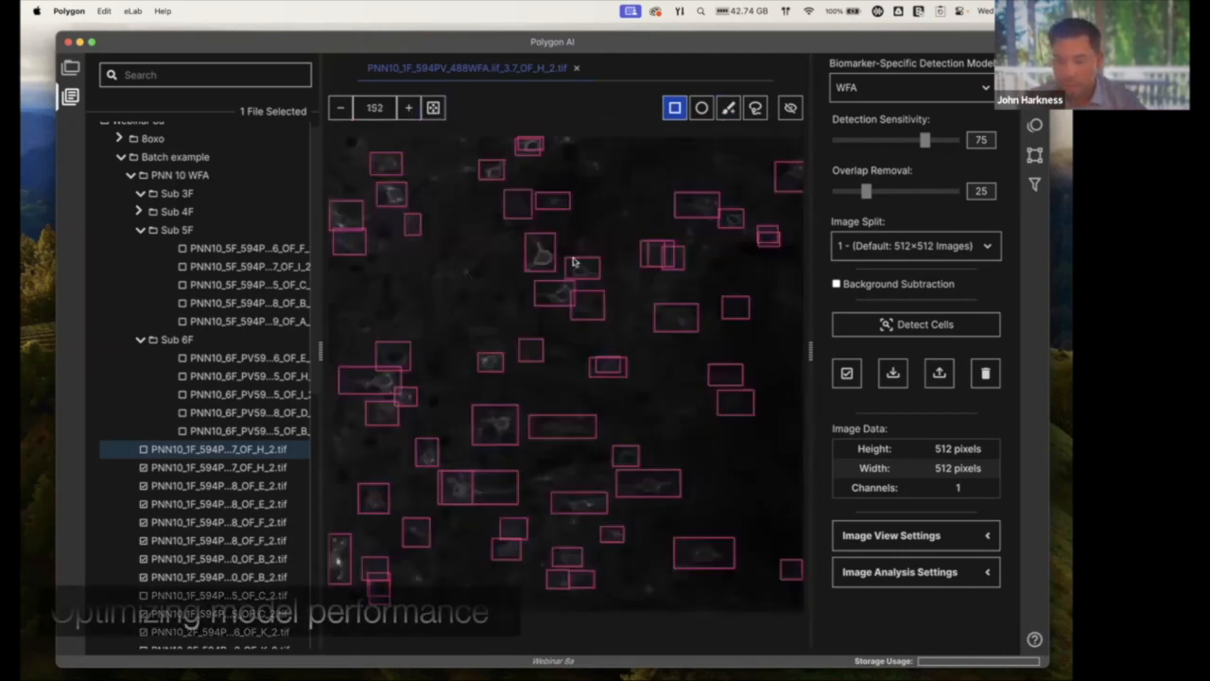
Step: Check the explanation of Detection Sensitivity and lower the WFA model's sensitivity to 15
mouse_move(878, 153)
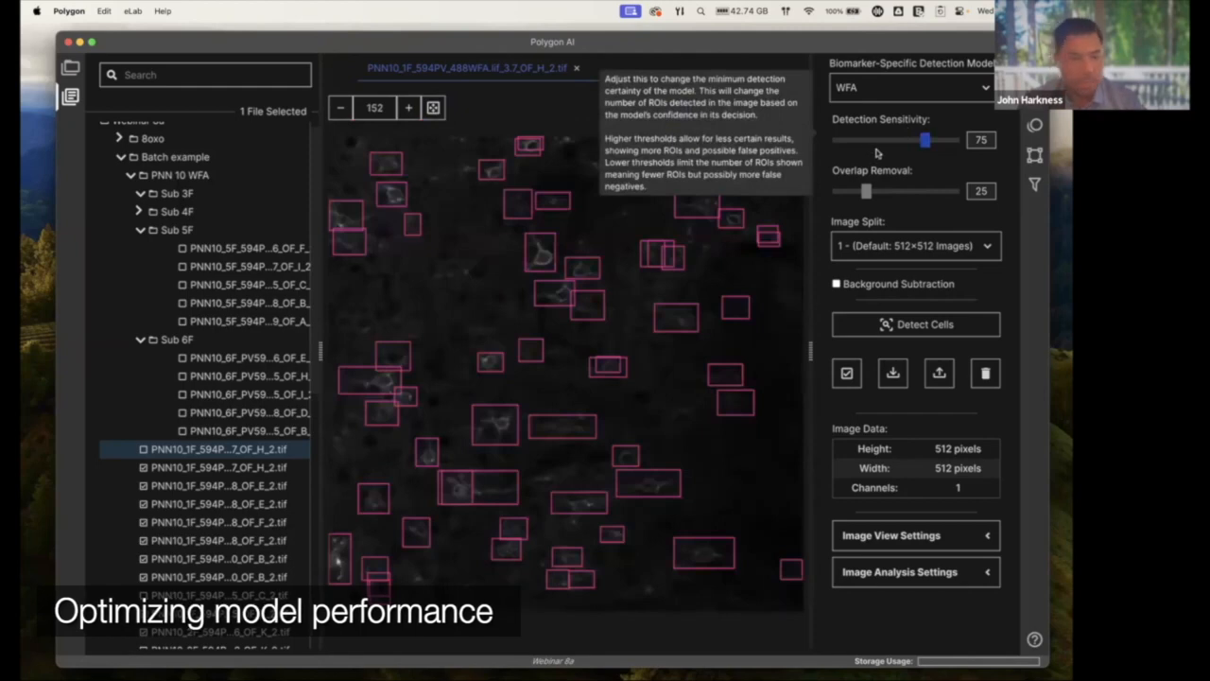
mouse_move(862, 192)
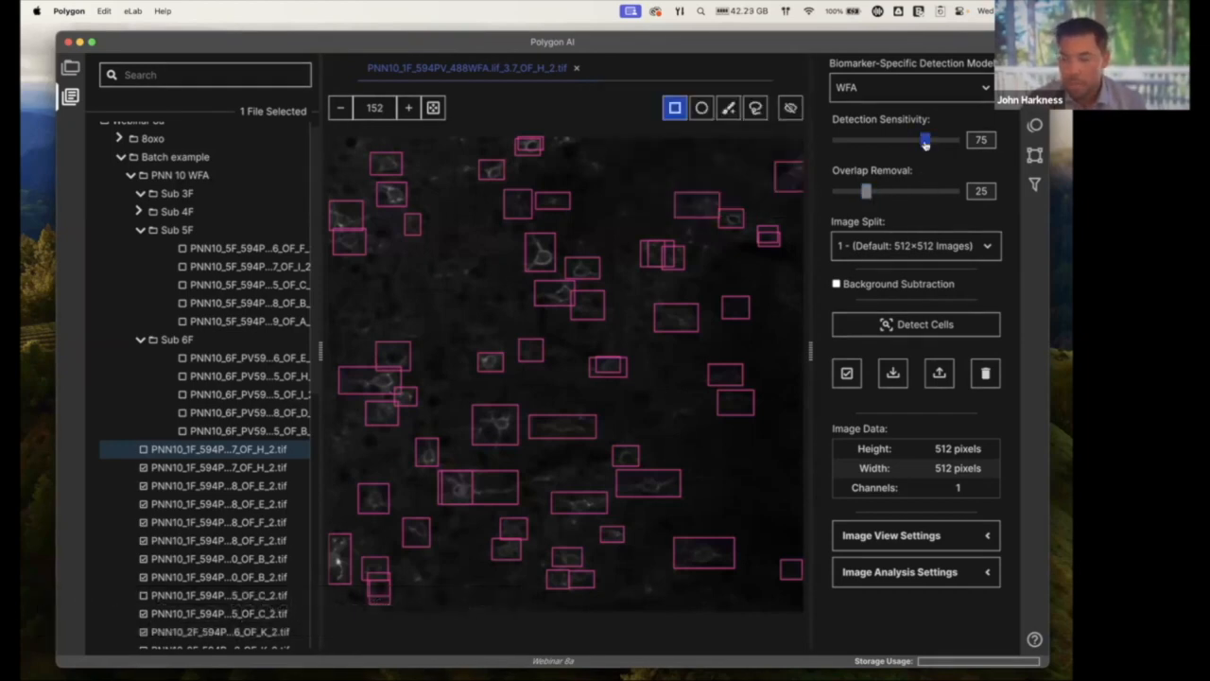
mouse_move(926, 143)
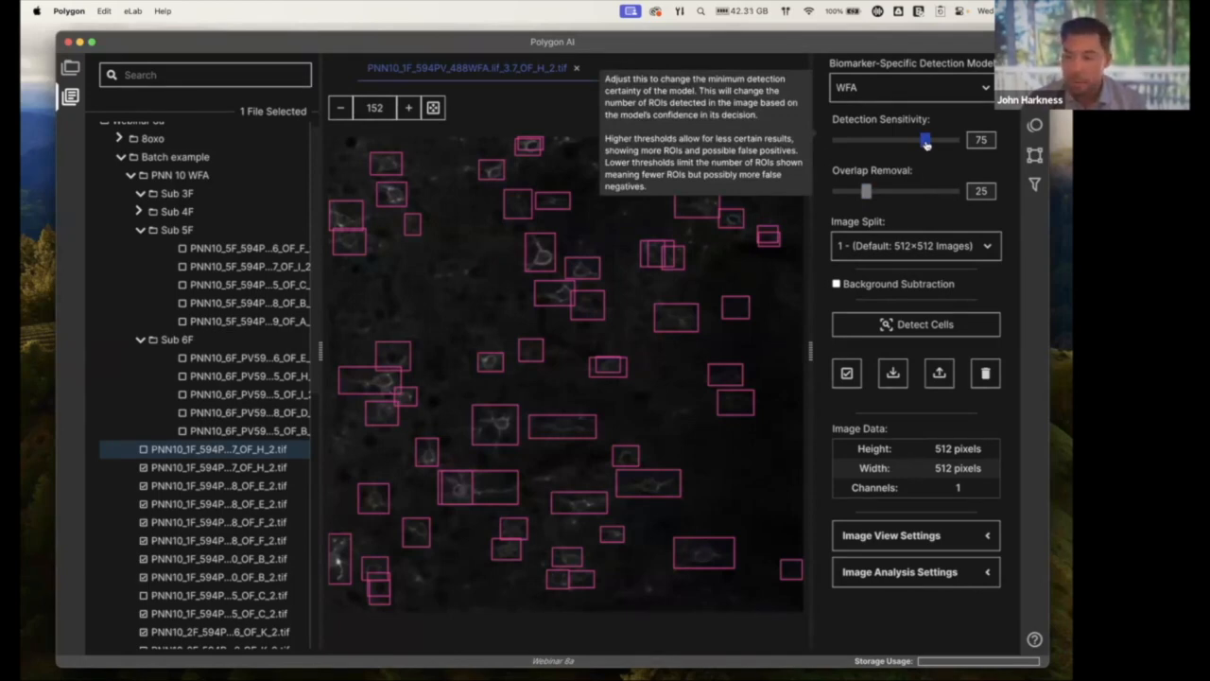
left_click_drag(926, 143, 855, 145)
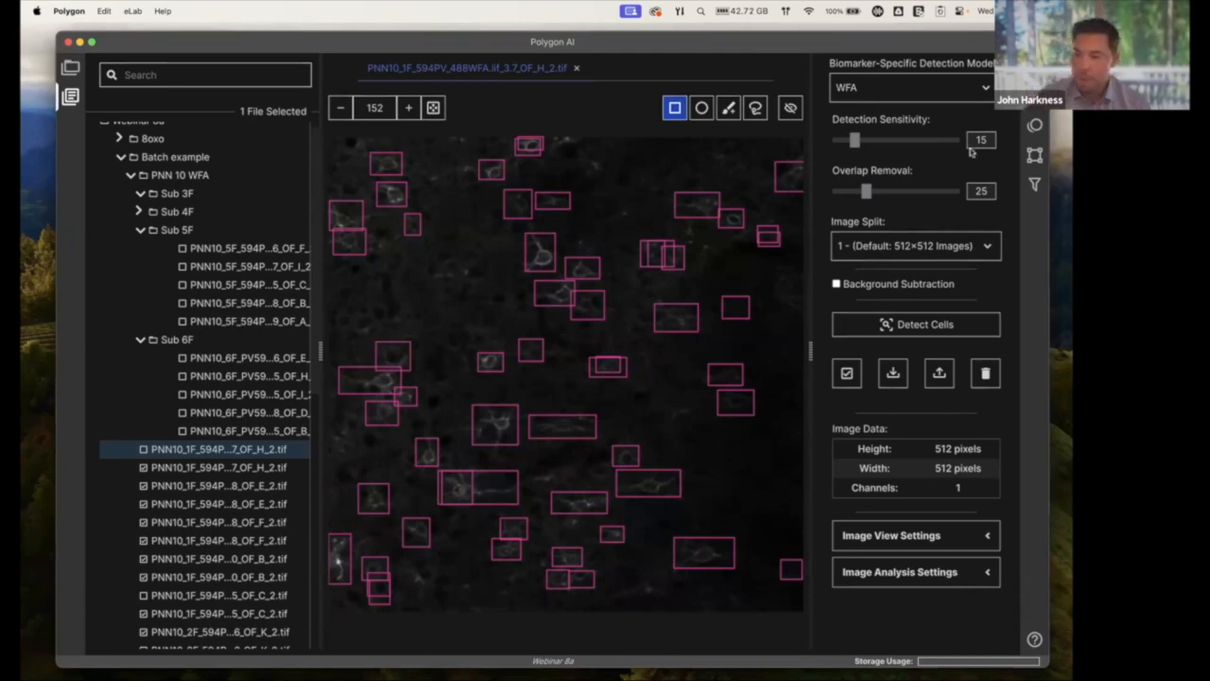
Step: Raise the WFA model's Detection Sensitivity to 74
mouse_move(975, 161)
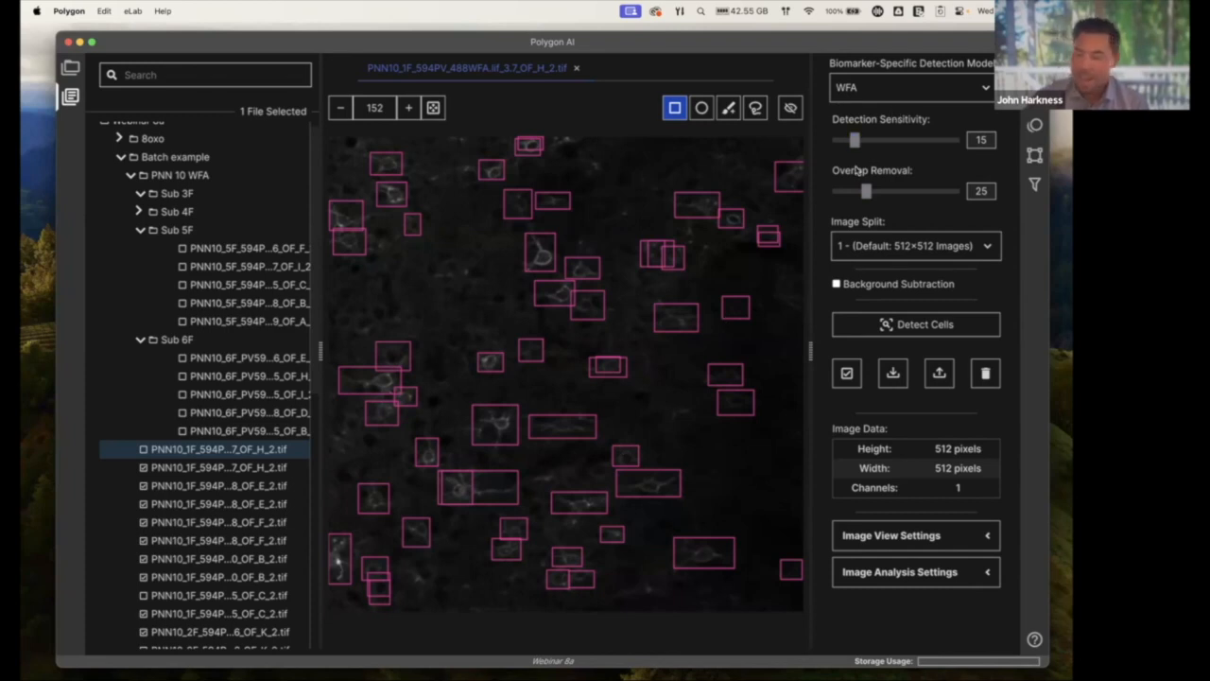
mouse_move(857, 170)
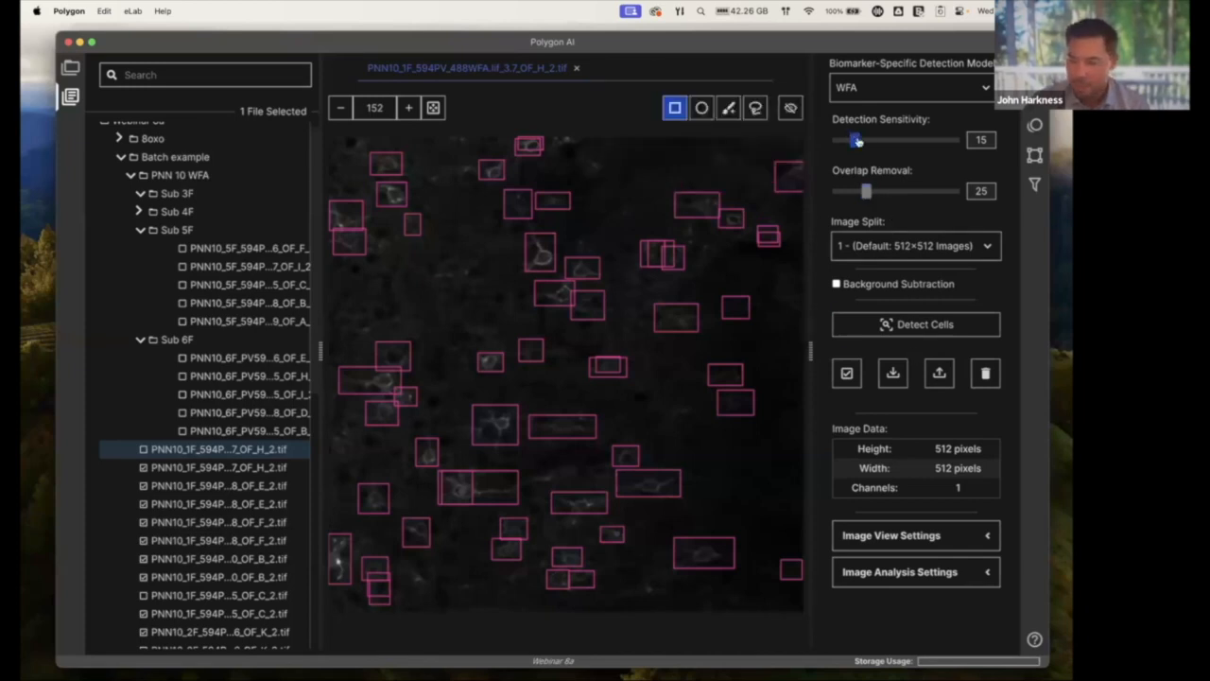
left_click_drag(854, 140, 924, 146)
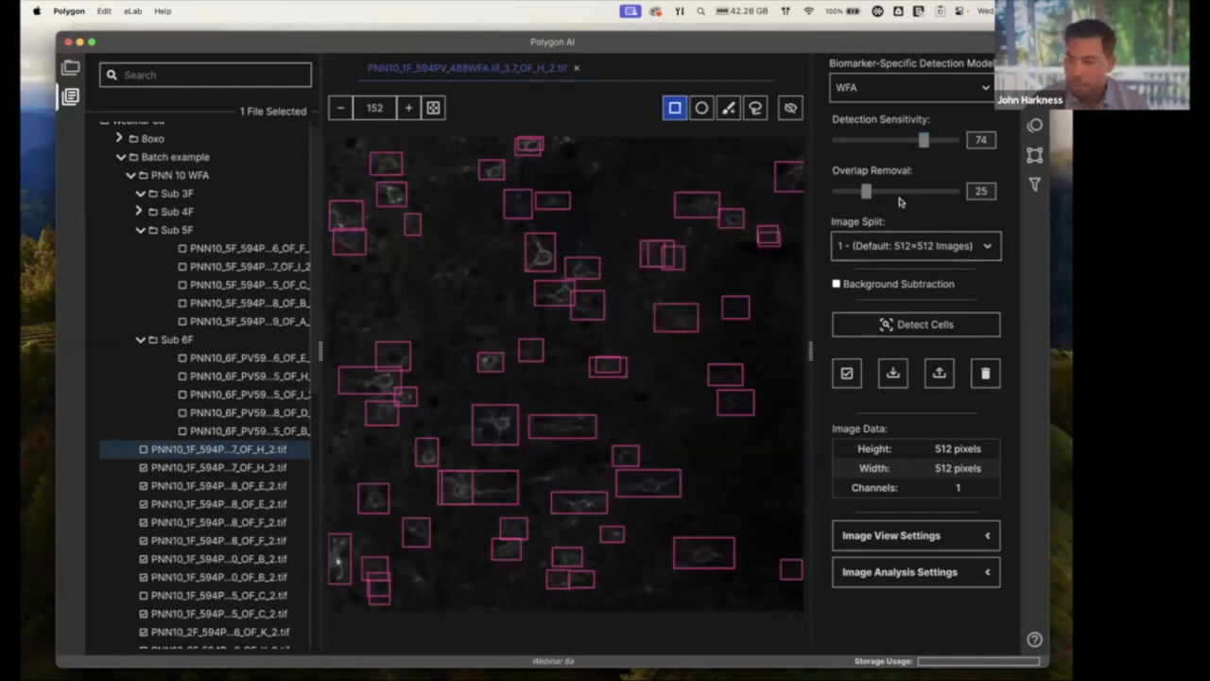
Step: Set Overlap Removal to 74 and rerun WFA cell detection on the open image
left_click_drag(868, 192, 865, 192)
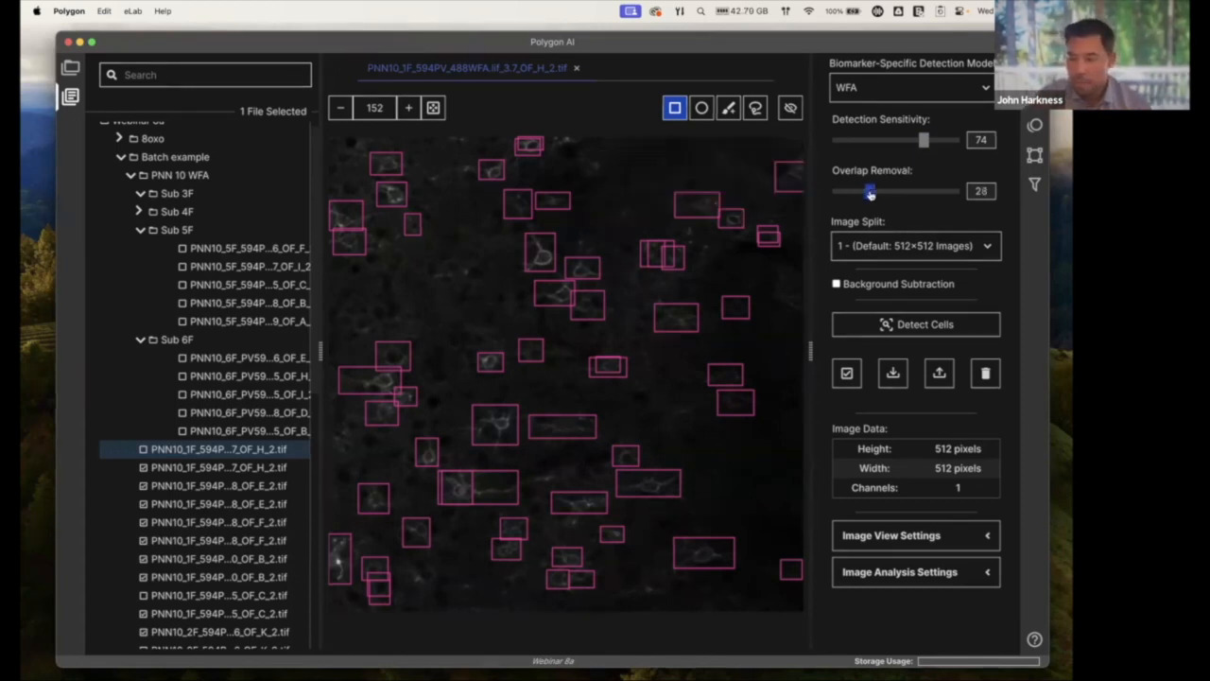
left_click_drag(865, 191, 924, 193)
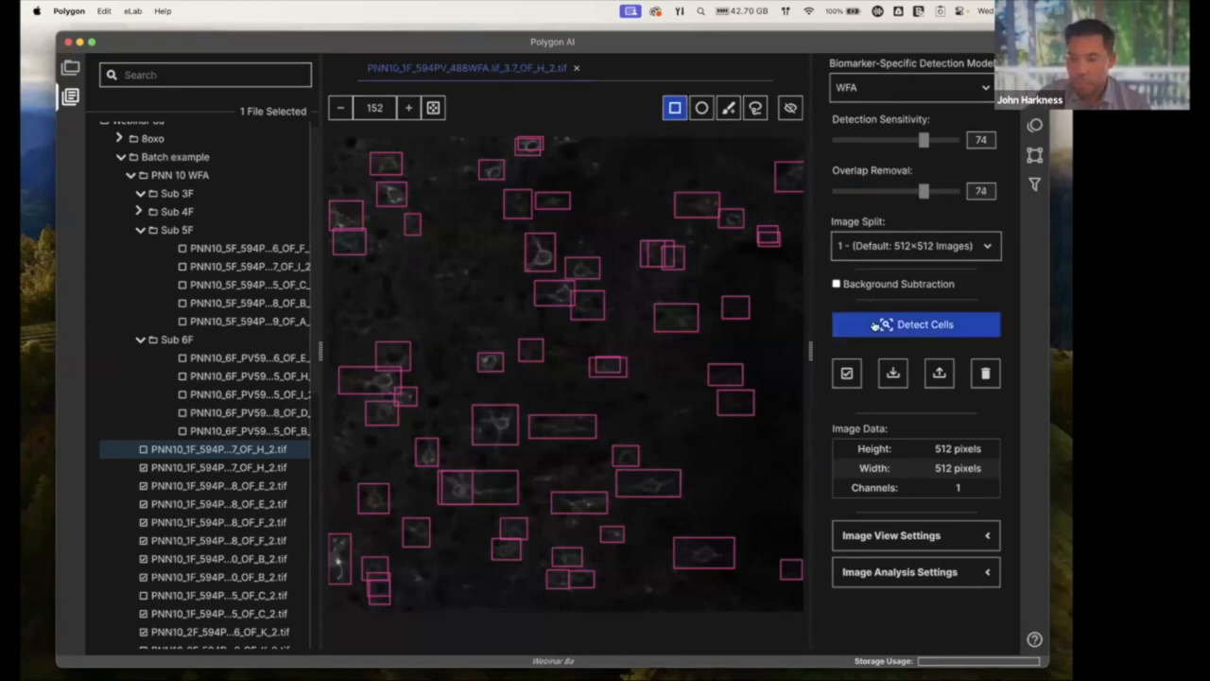
left_click(872, 323)
left_click(387, 379)
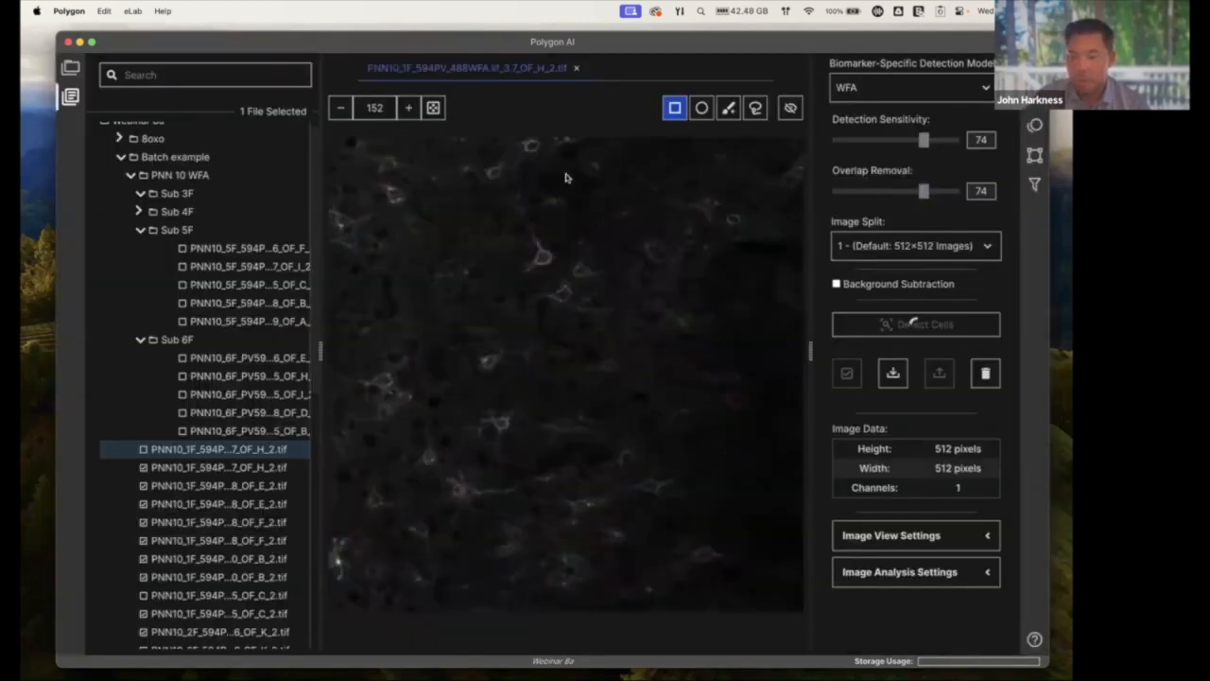